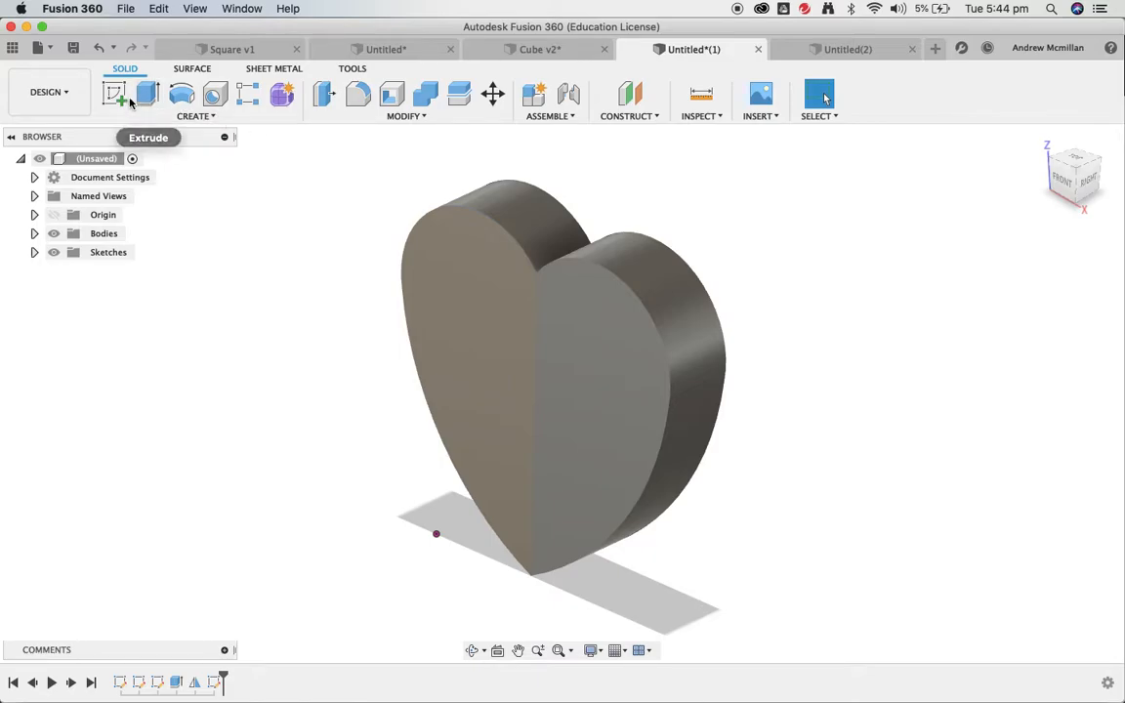
- Begin a new sketch using the heart's front face as the sketch plane
click(117, 96)
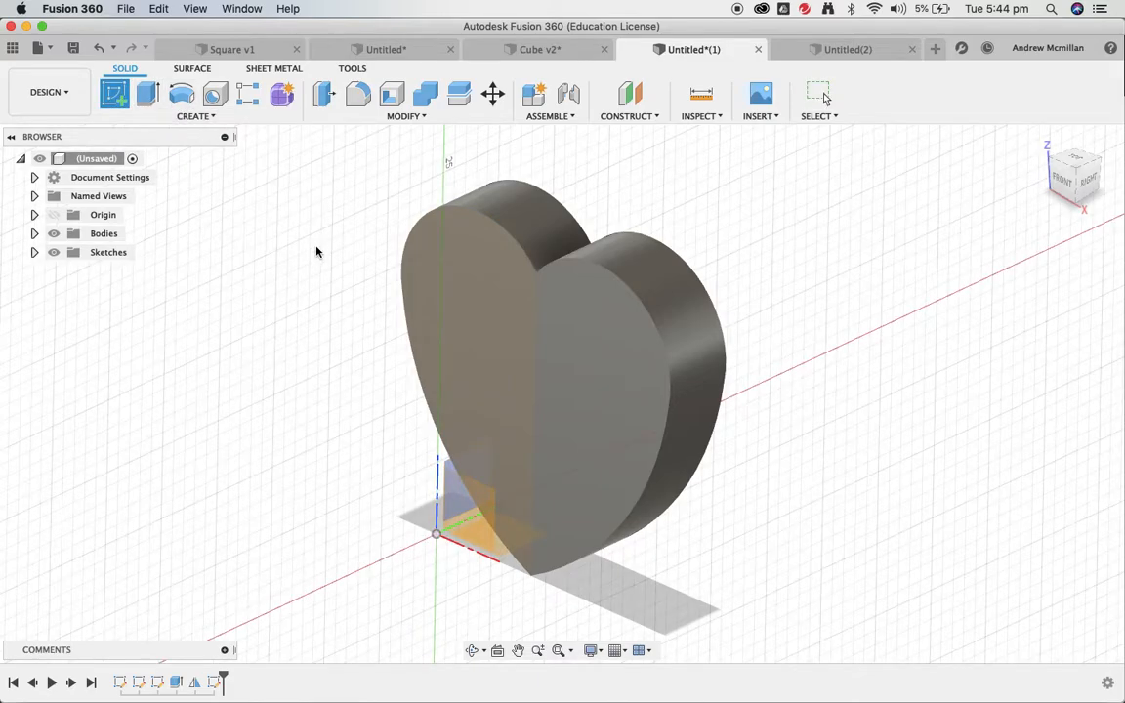
click(466, 291)
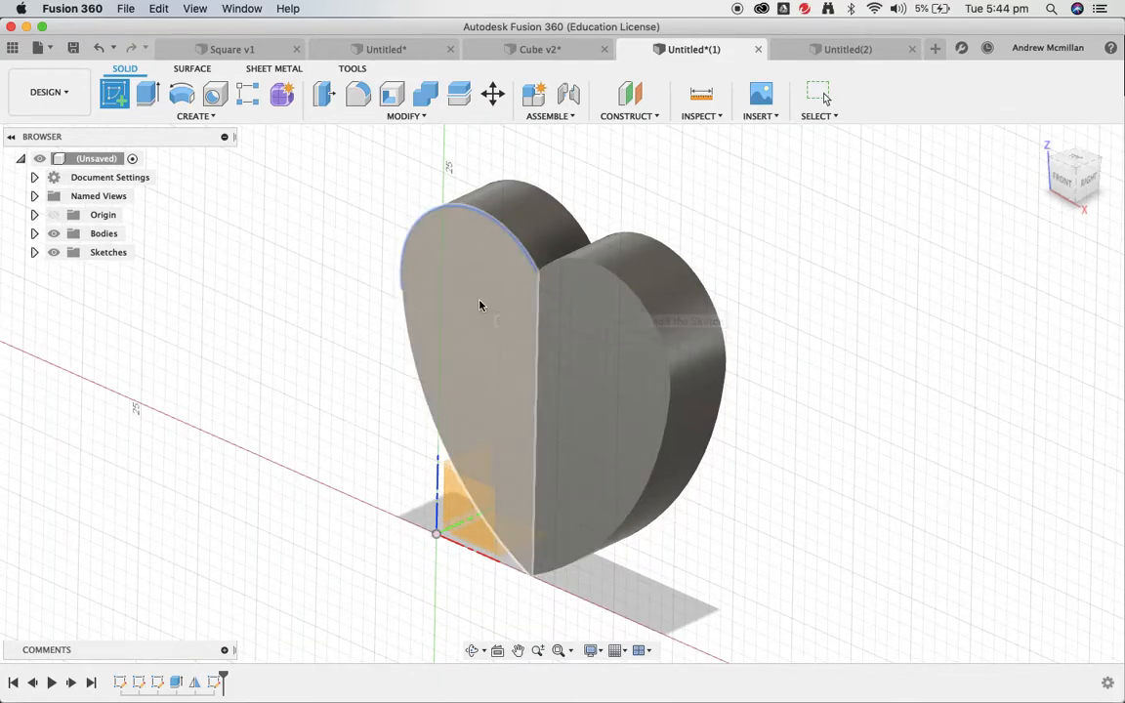
- Fit the whole heart face-on in the sketch view and bring up the CREATE menu
click(481, 306)
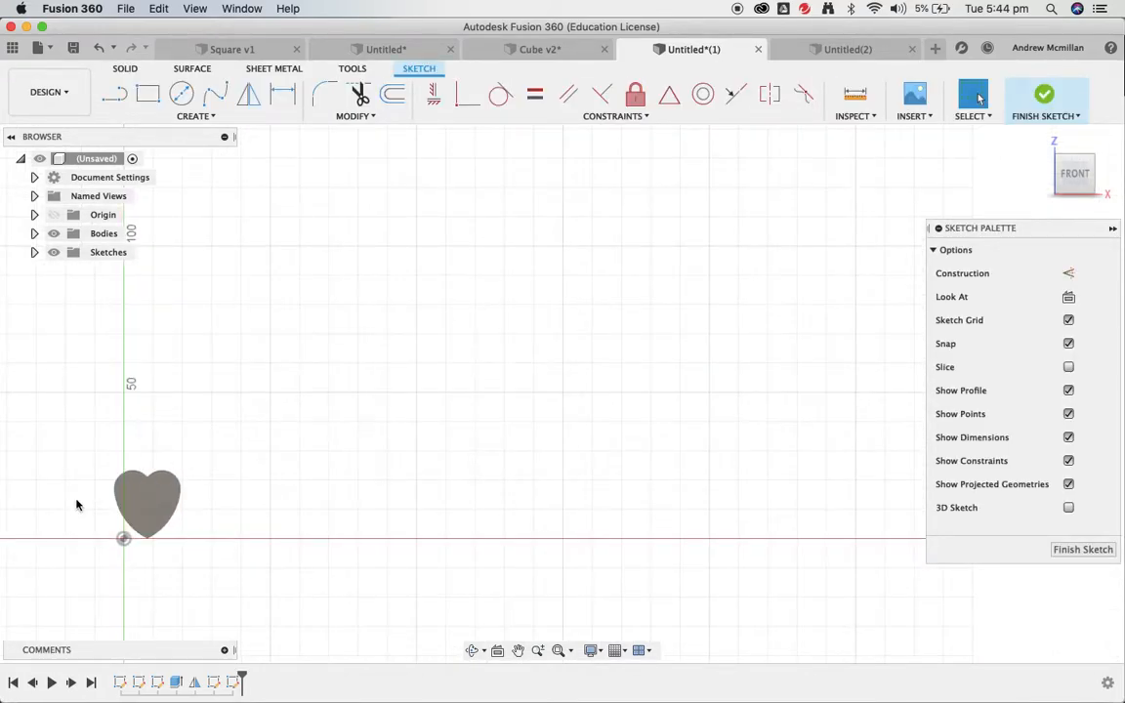
scroll(78, 505, up, 3)
scroll(78, 505, down, 5)
scroll(78, 505, down, 1)
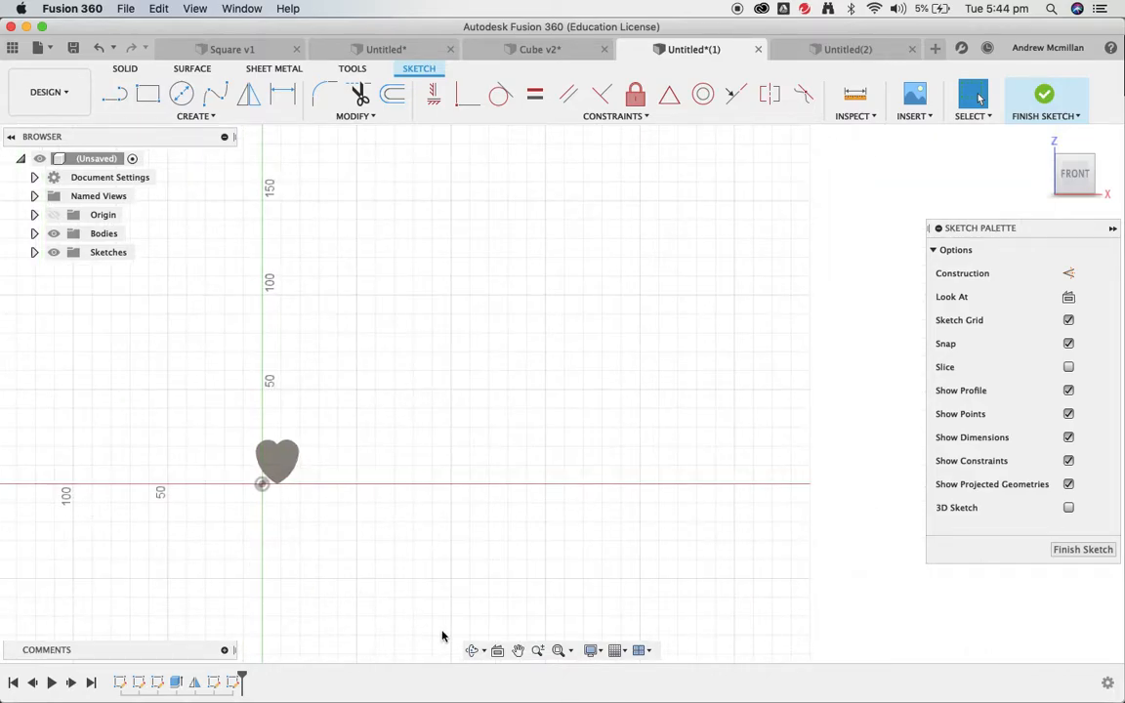
click(558, 652)
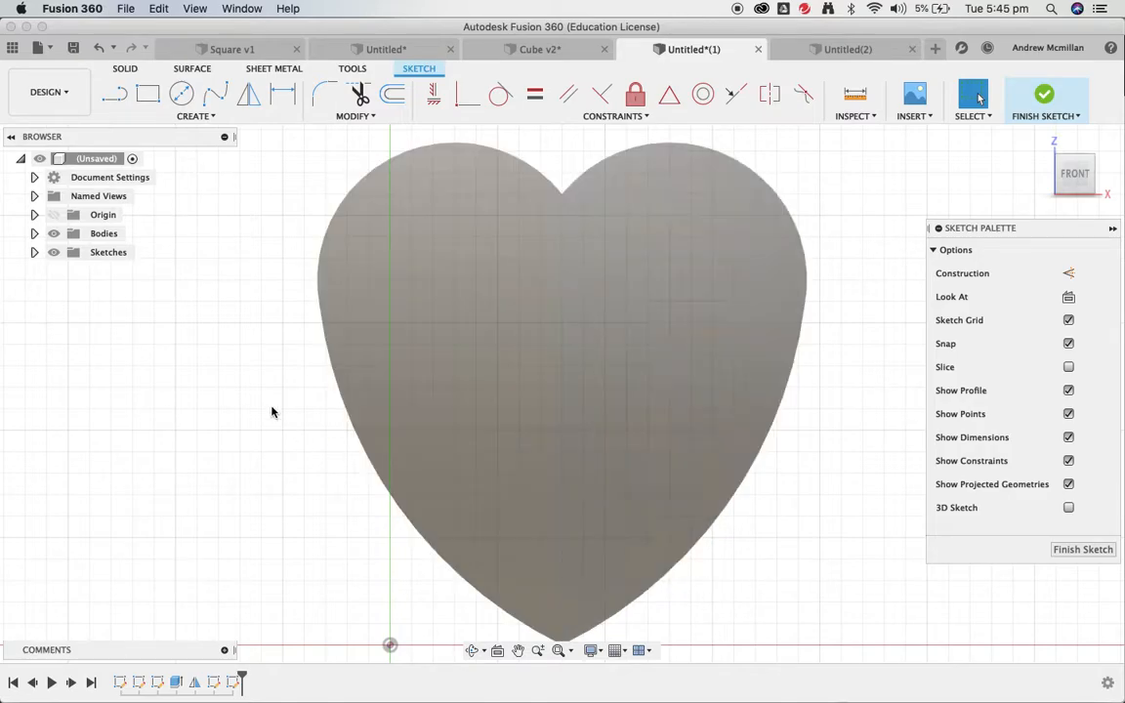
click(200, 115)
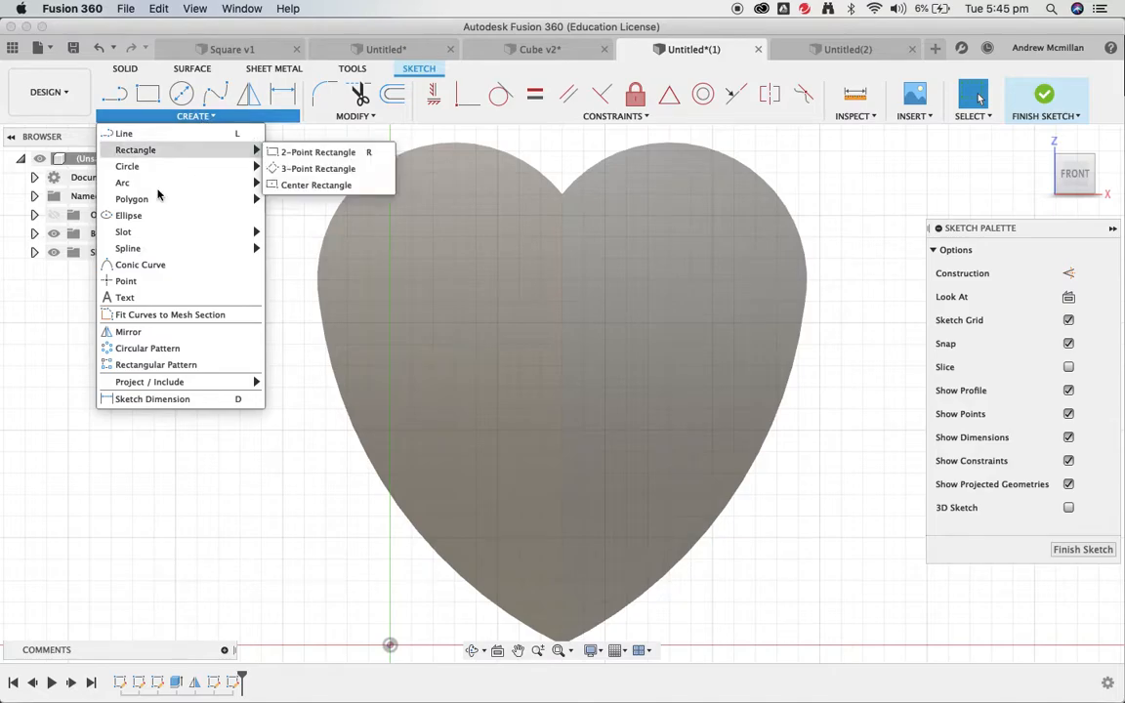
- Place sketch text reading 'Chocolate' on the heart and drag it left and down
click(140, 297)
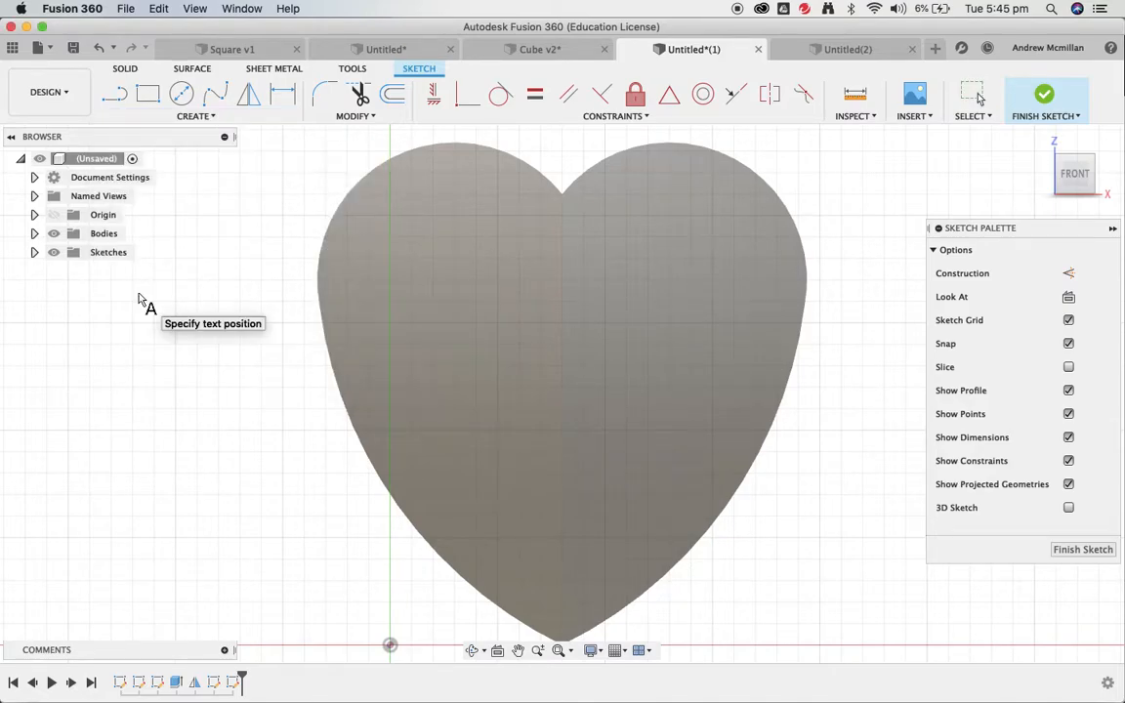
click(461, 351)
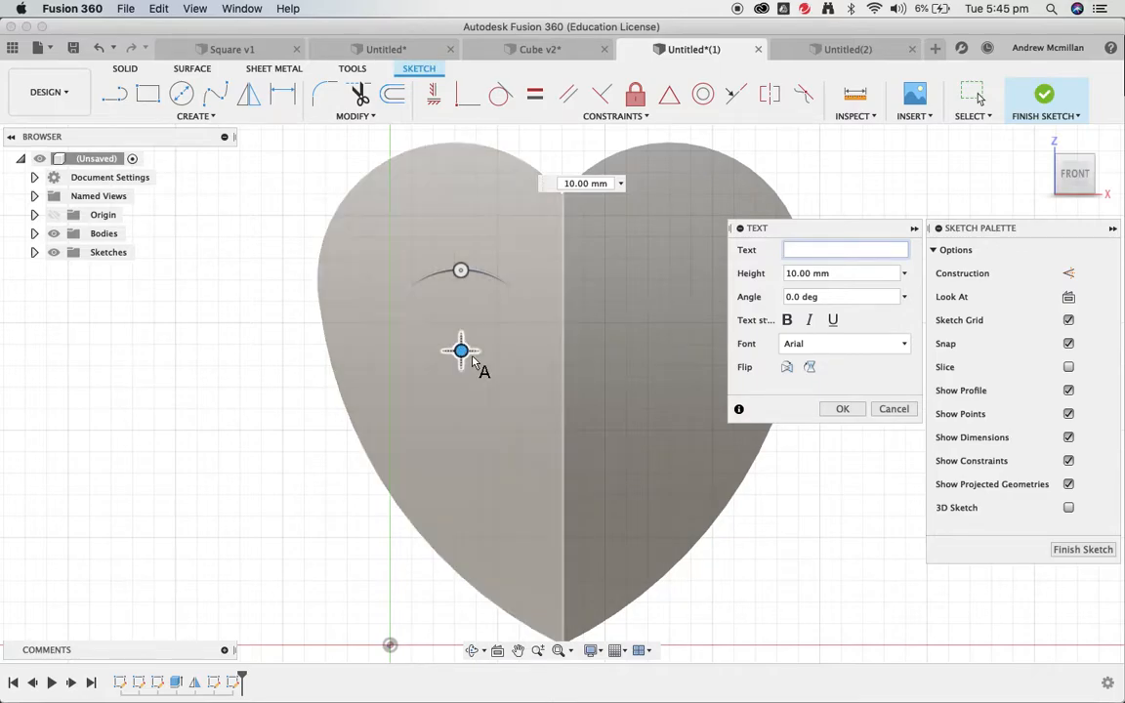
mouse_move(461, 350)
mouse_down()
mouse_move(477, 382)
mouse_move(532, 390)
mouse_move(540, 349)
mouse_move(462, 337)
mouse_move(460, 353)
mouse_up()
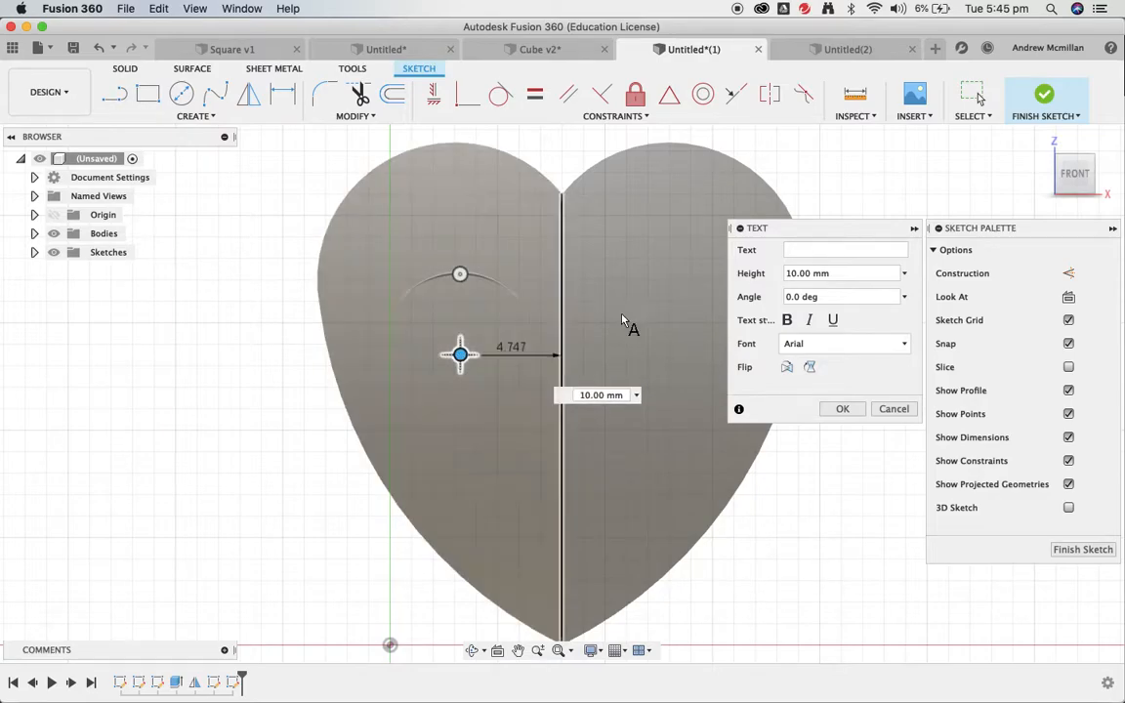
click(790, 249)
text(Chocolate)
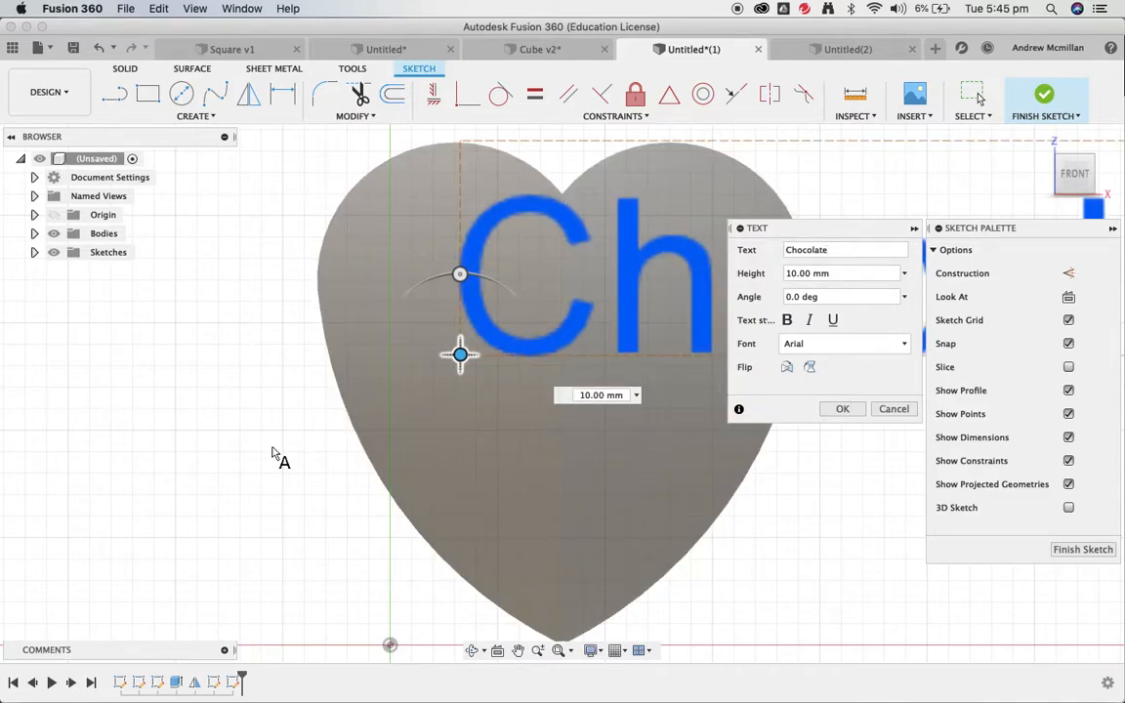
scroll(276, 457, down, 3)
scroll(276, 457, down, 2)
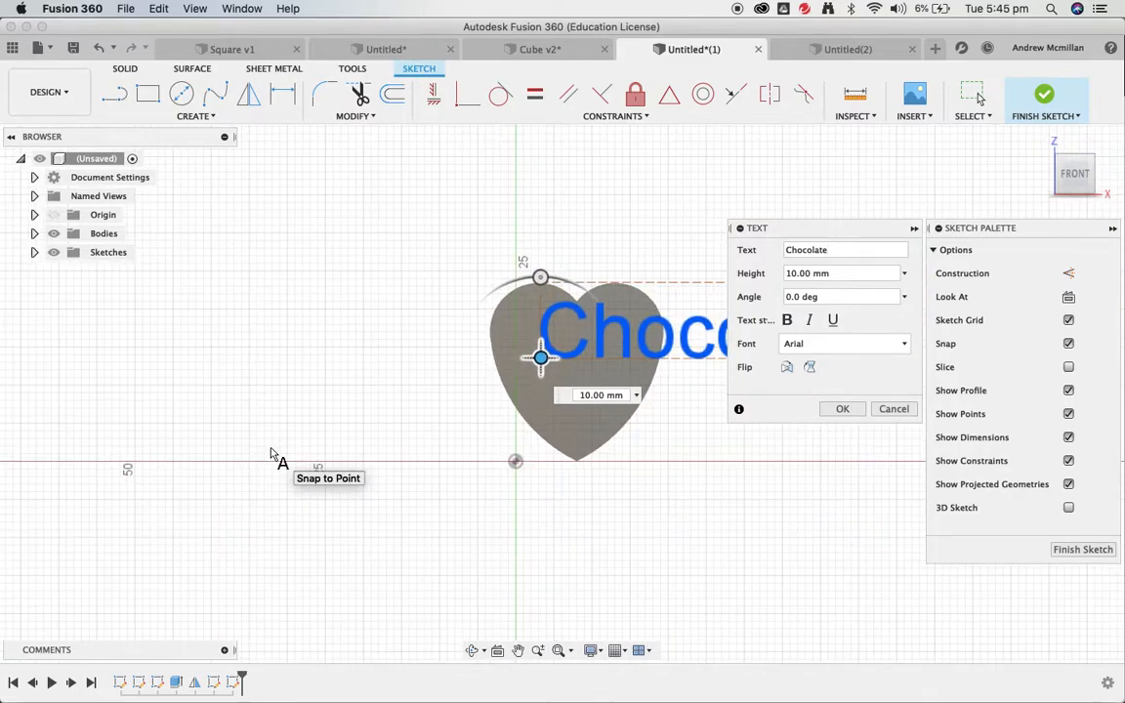
drag(540, 357, 400, 390)
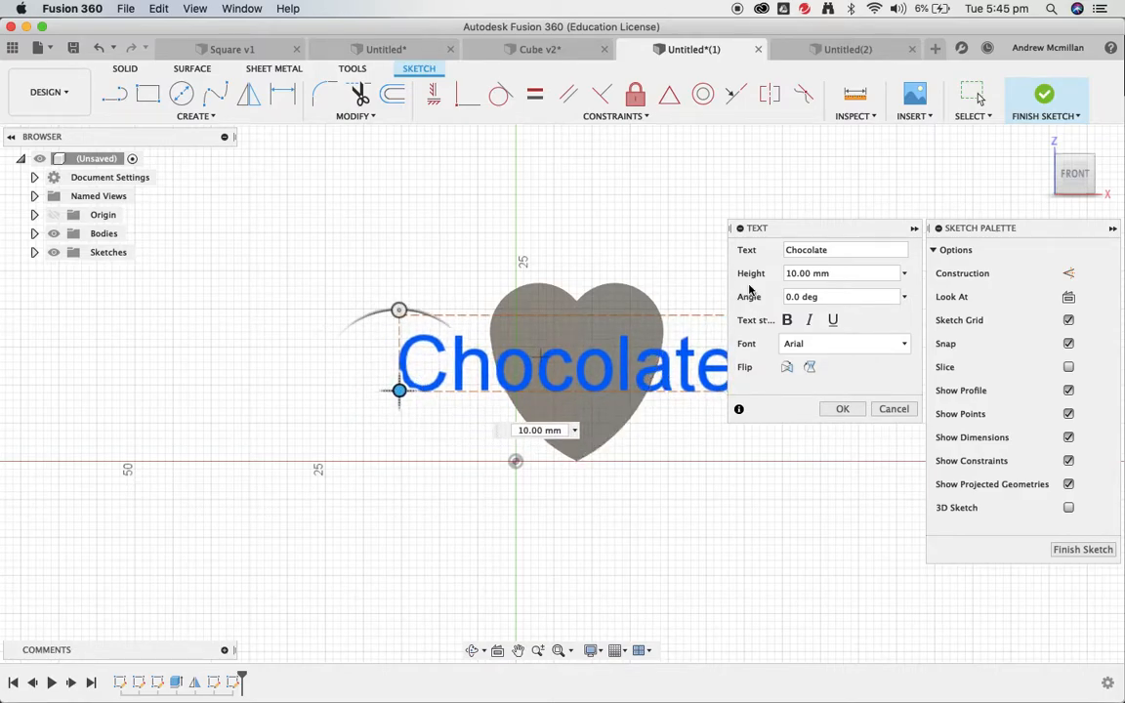
click(788, 273)
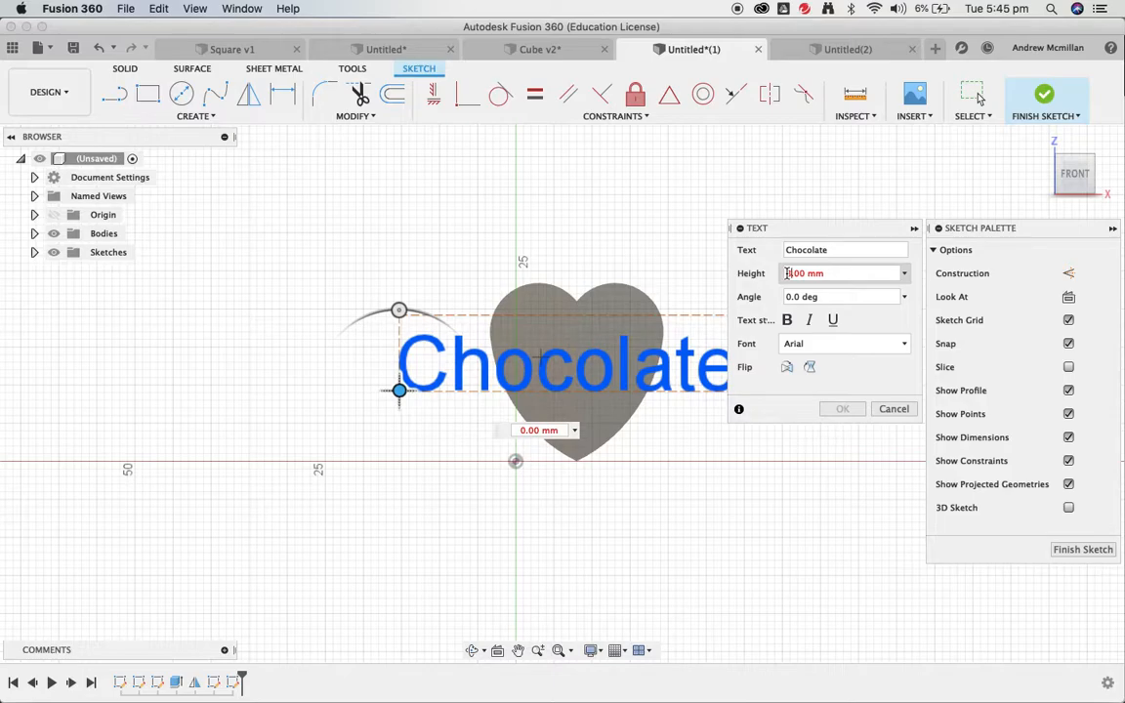
- Set the Chocolate text height to 4 mm and position it horizontally inside the heart at 0.0 deg
key(Delete)
text(8)
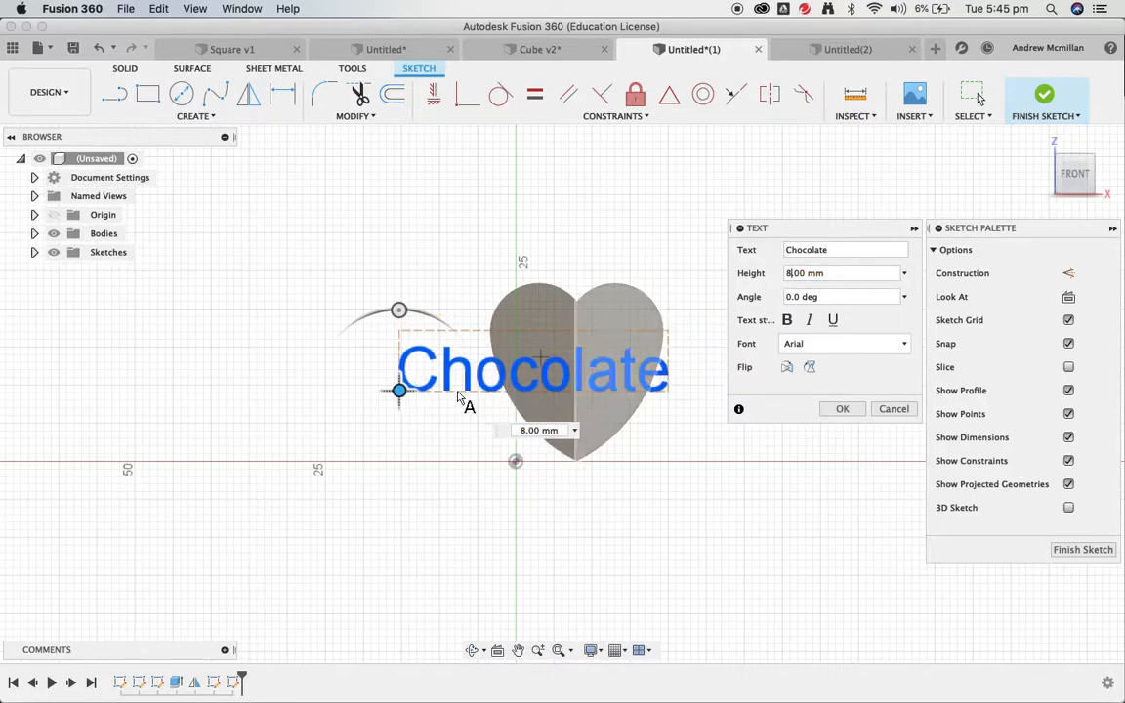
drag(397, 392, 442, 385)
click(791, 273)
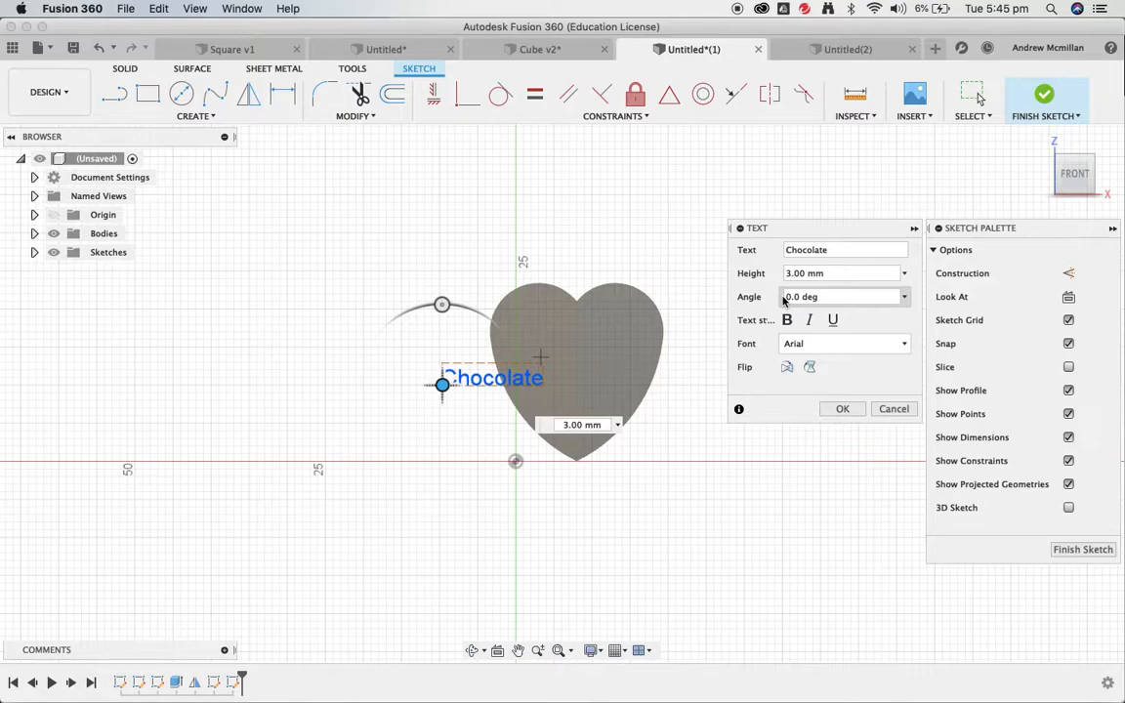
click(463, 378)
drag(463, 378, 528, 352)
click(785, 272)
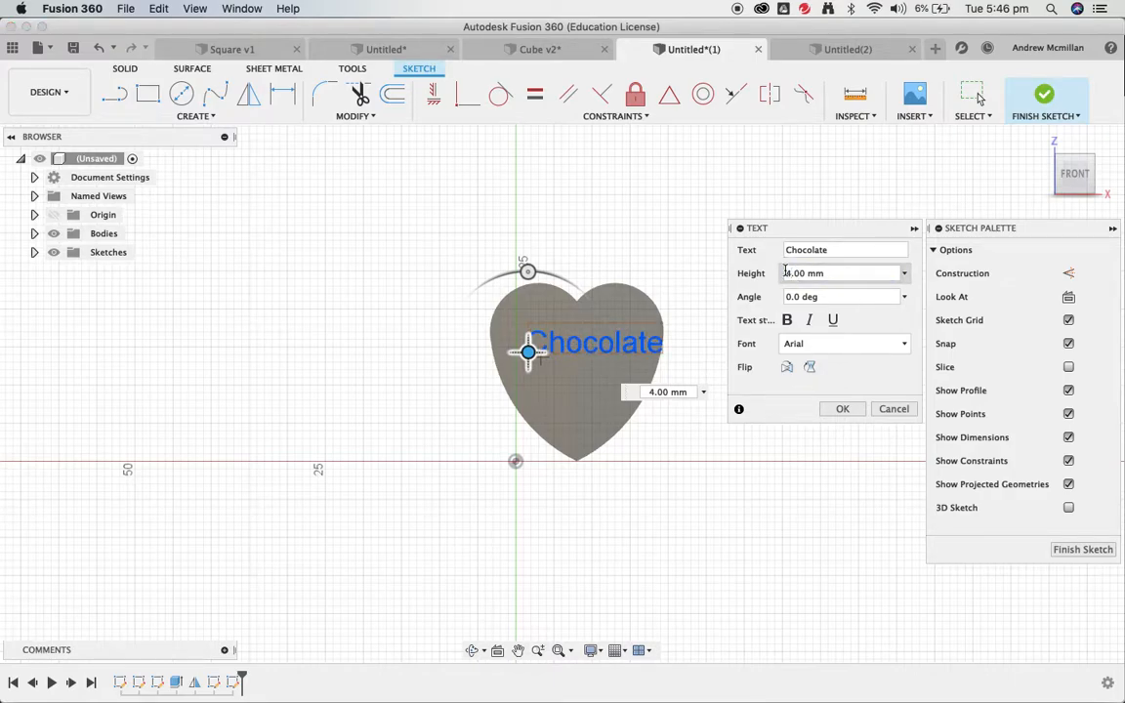
click(518, 351)
mouse_move(518, 351)
mouse_down()
mouse_move(513, 363)
mouse_move(501, 355)
mouse_move(511, 360)
mouse_up()
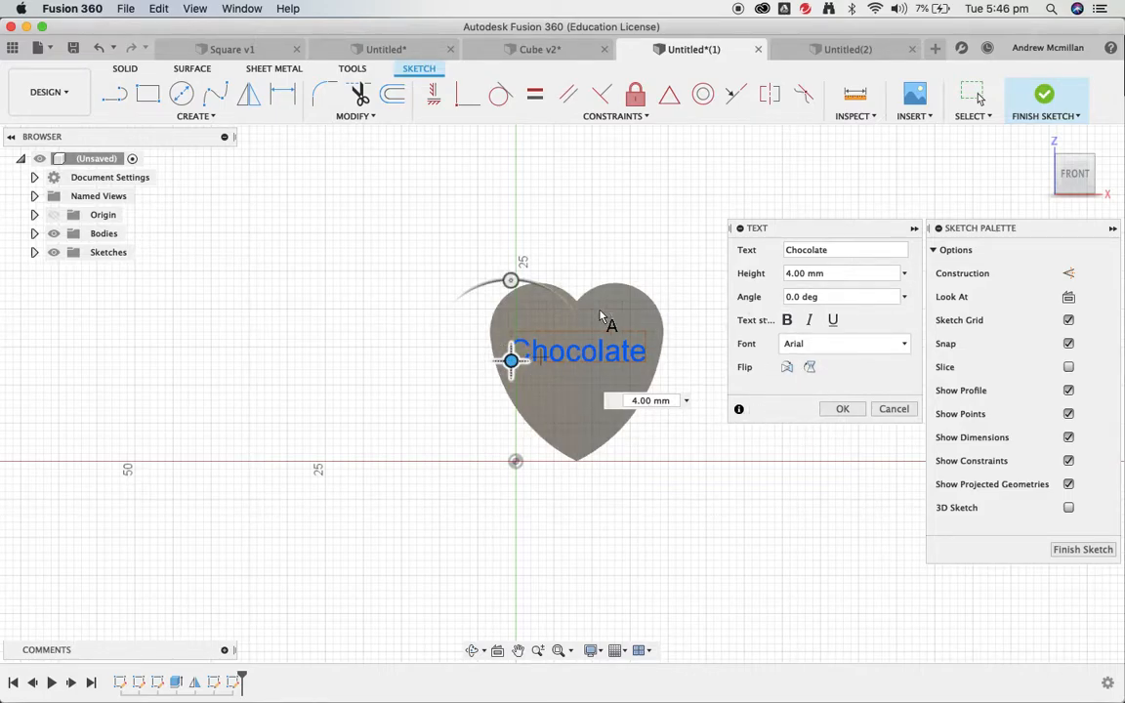
mouse_move(510, 281)
mouse_down()
mouse_move(558, 294)
mouse_move(547, 273)
mouse_move(507, 265)
mouse_up()
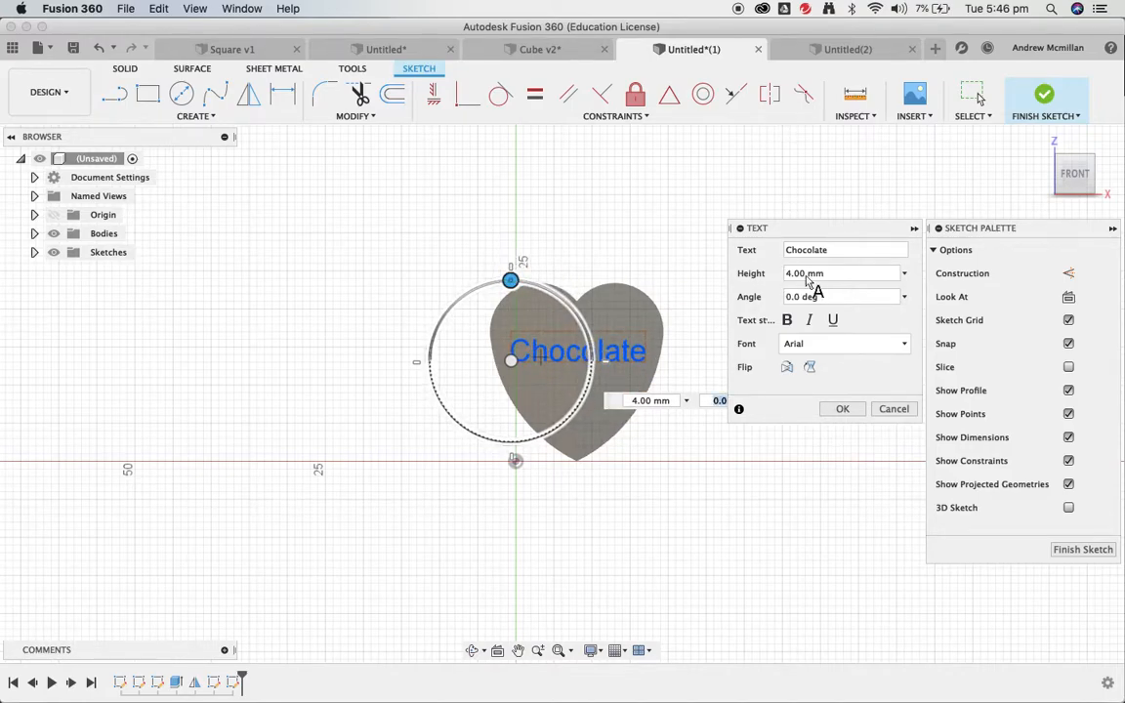
- Make the Chocolate text bold, trying Apple LiSung before keeping the Arial font
click(788, 321)
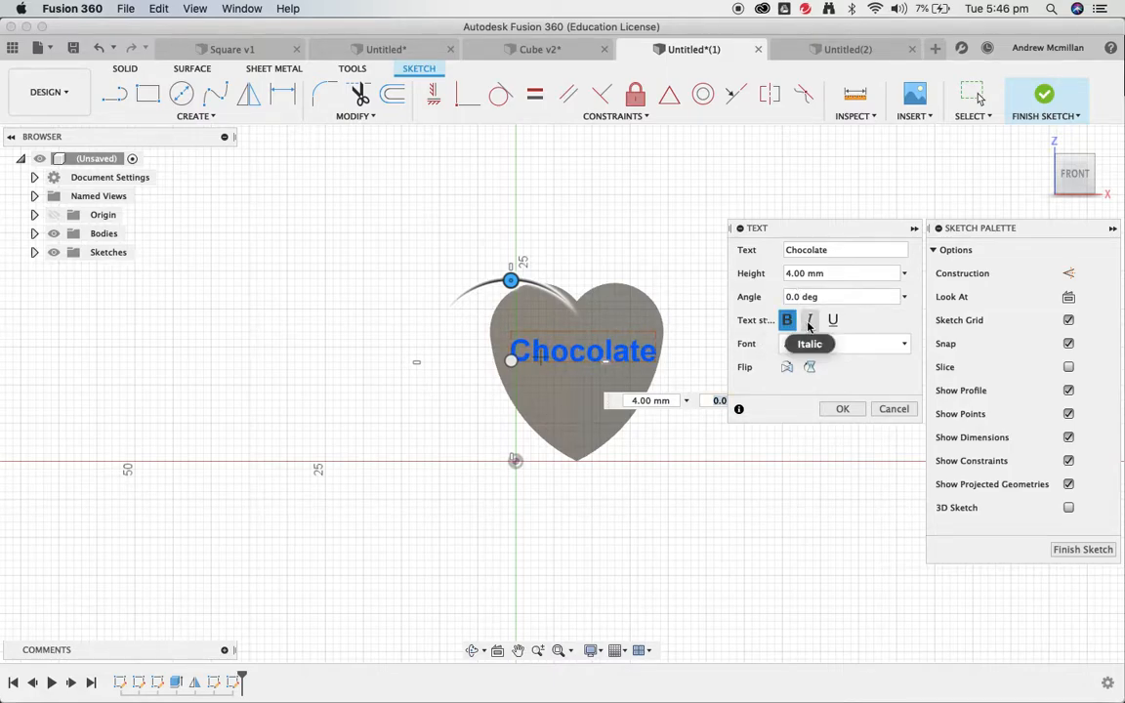
click(903, 347)
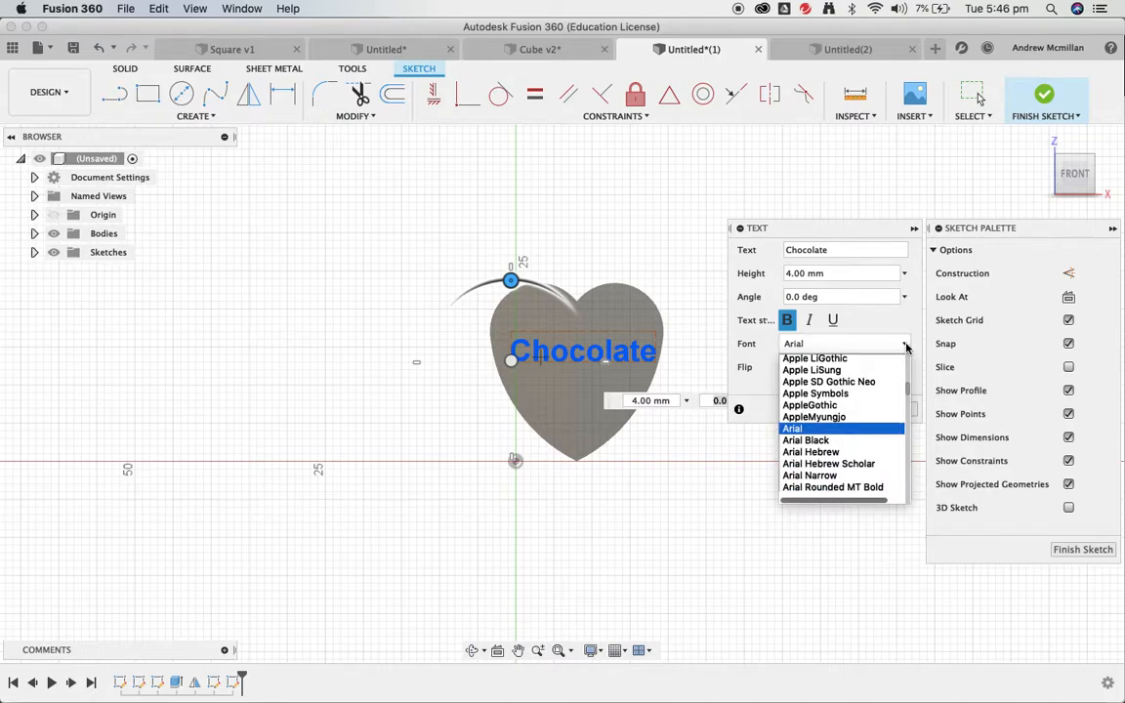
scroll(852, 381, down, 1)
click(851, 372)
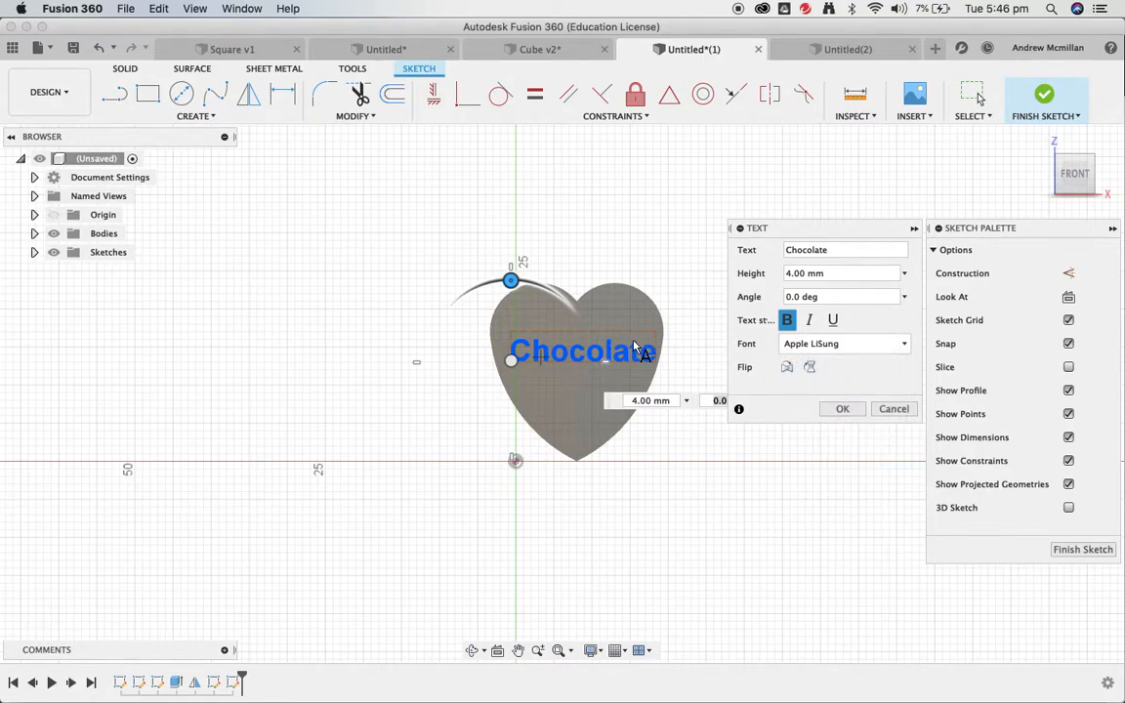
click(841, 344)
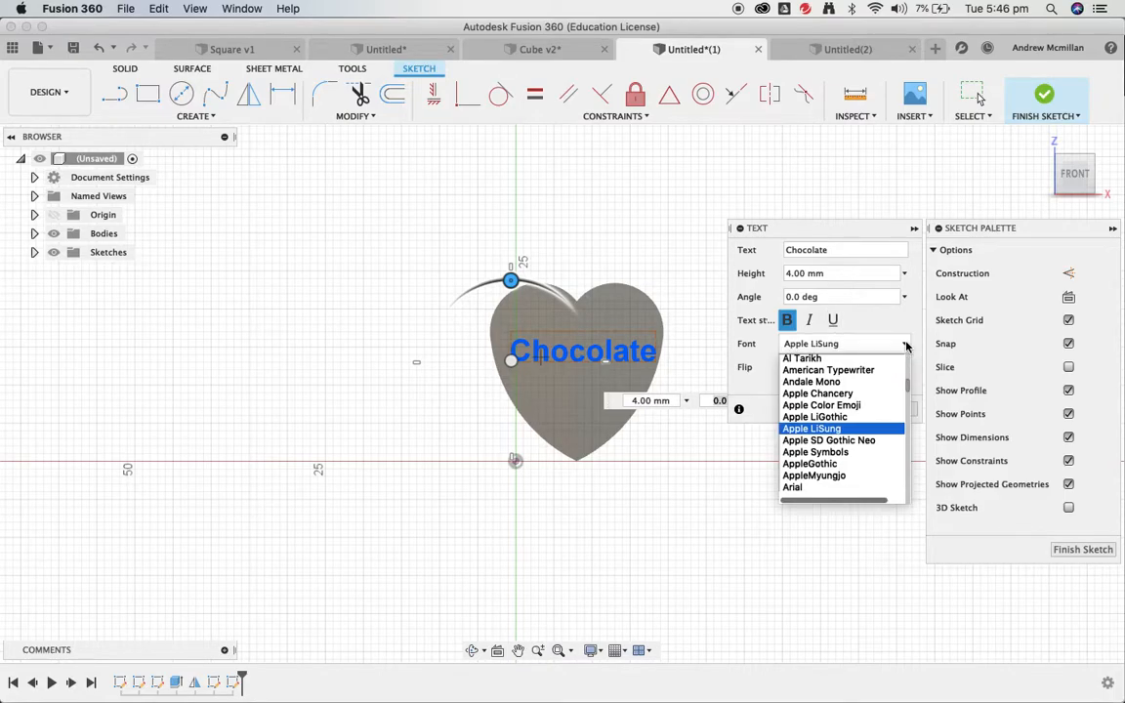
click(825, 487)
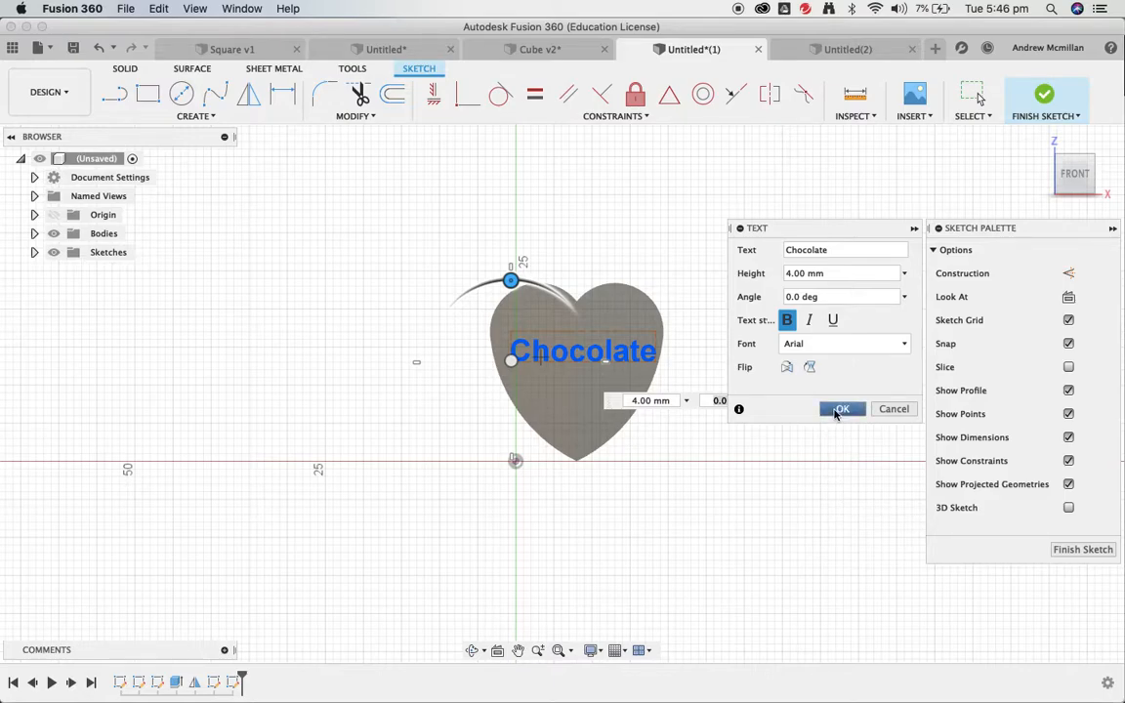
- Nudge the text slightly left and commit it to the sketch
drag(512, 362, 506, 362)
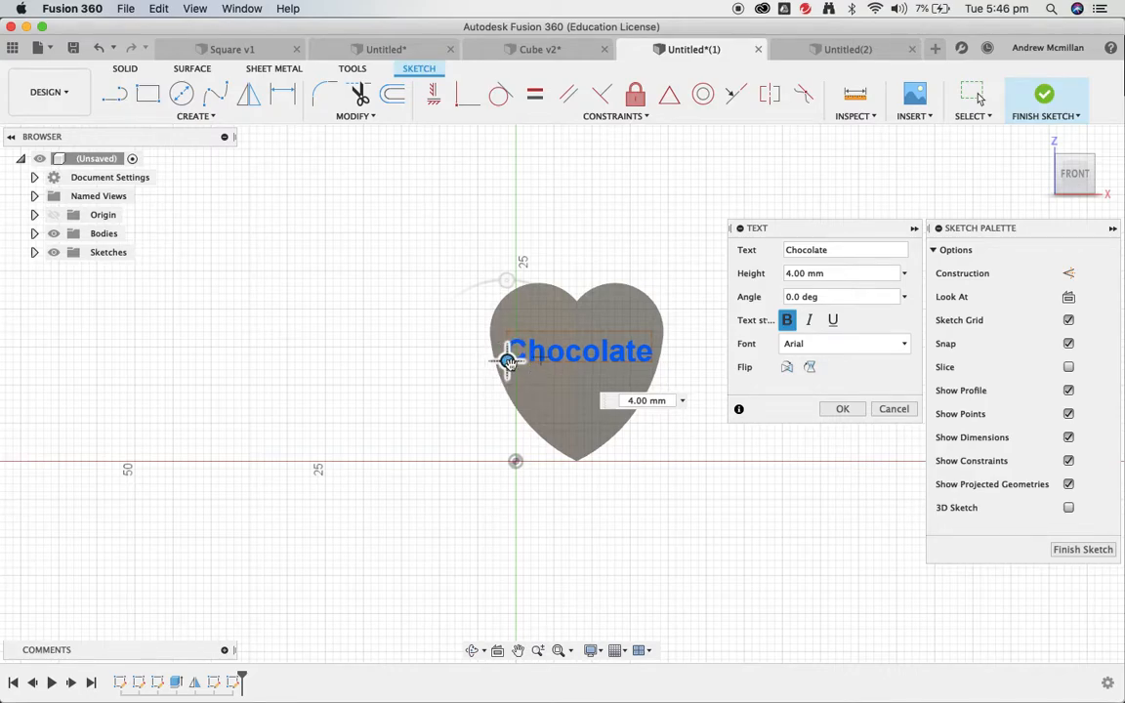
click(831, 410)
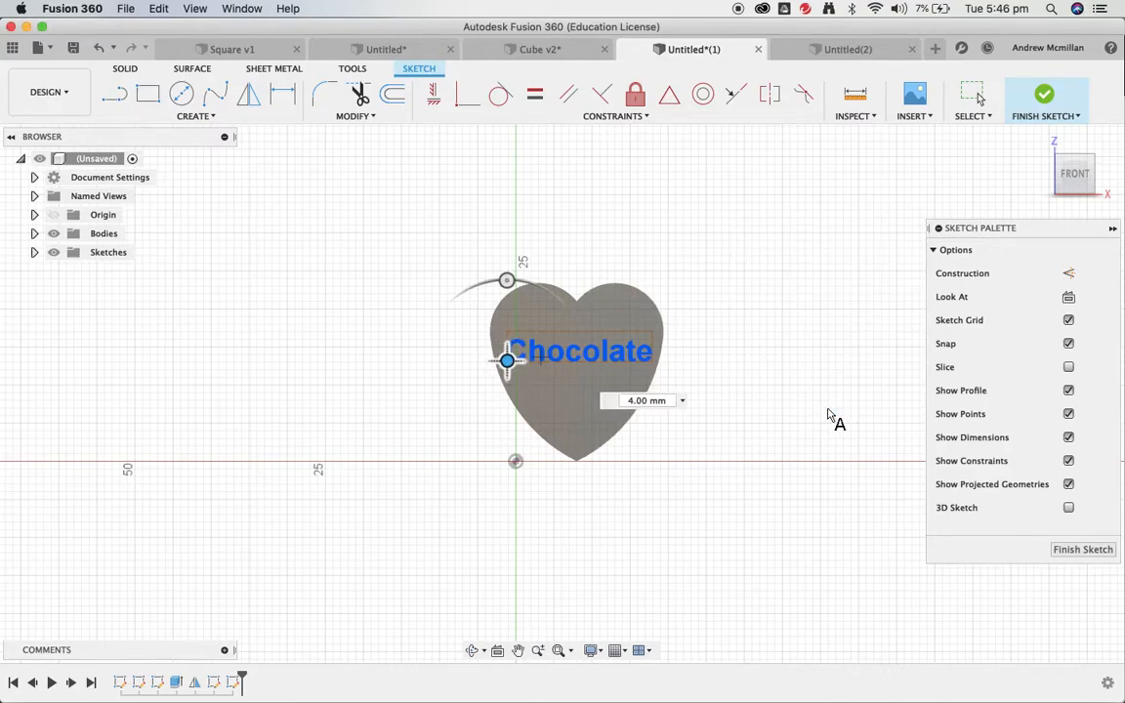
key(Escape)
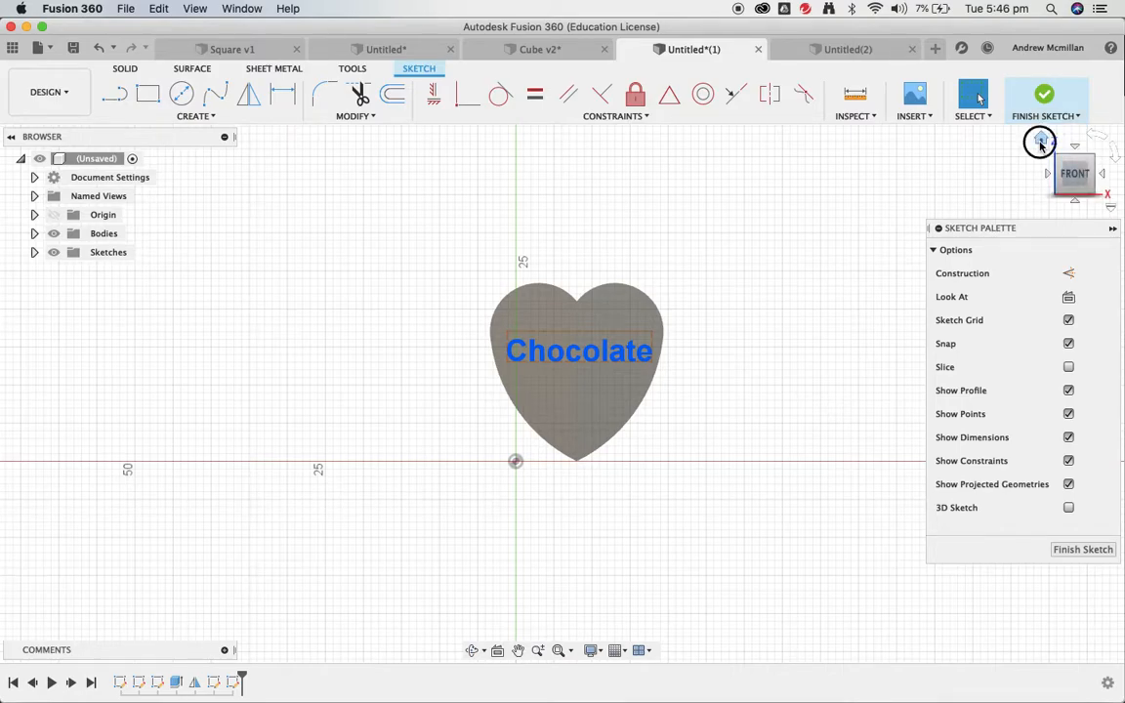
- Return to the 3-D home view of the heart and start an Extrude in solid modelling
click(1040, 142)
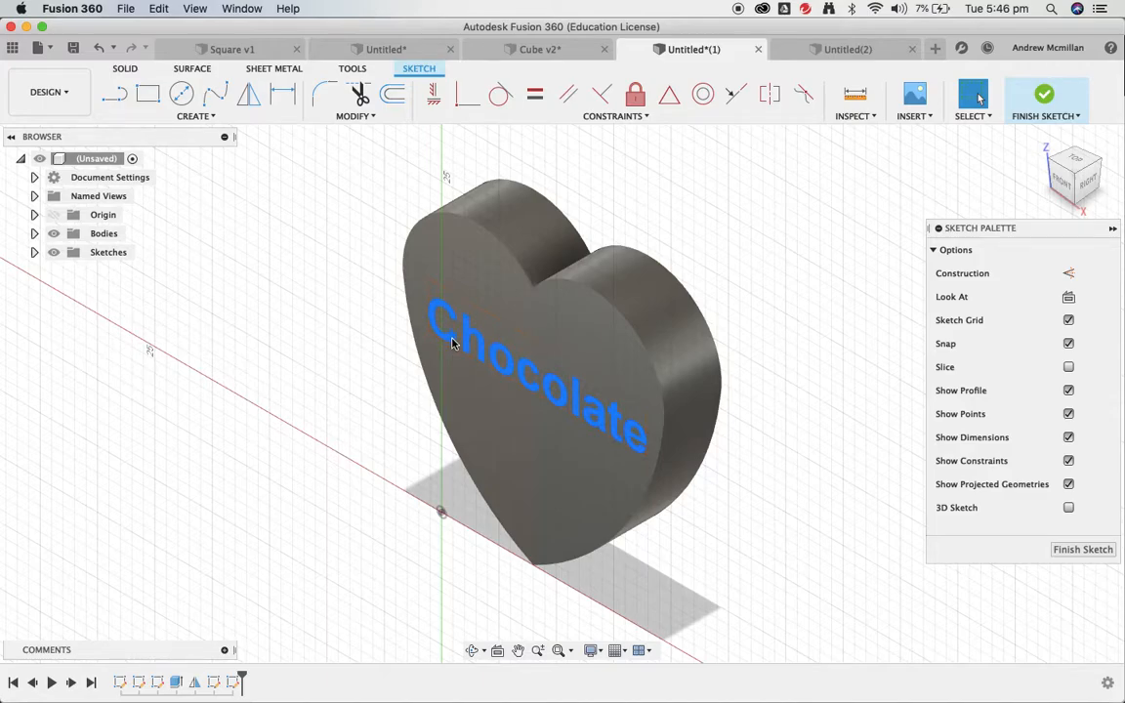
click(127, 69)
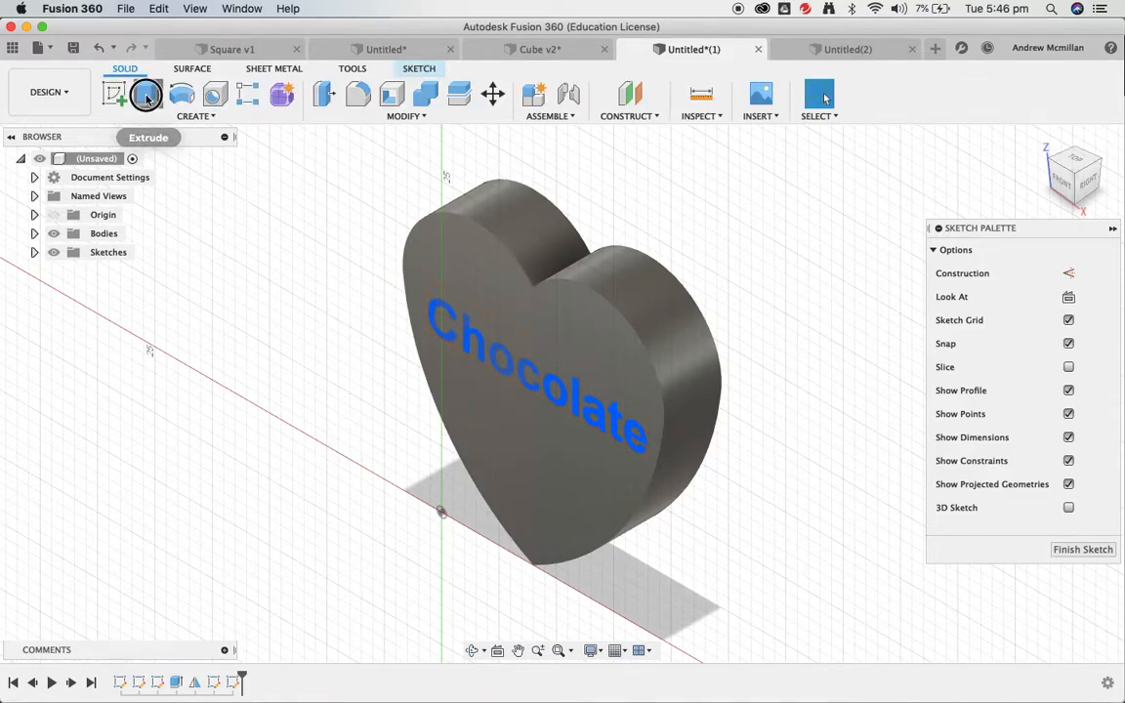
click(148, 95)
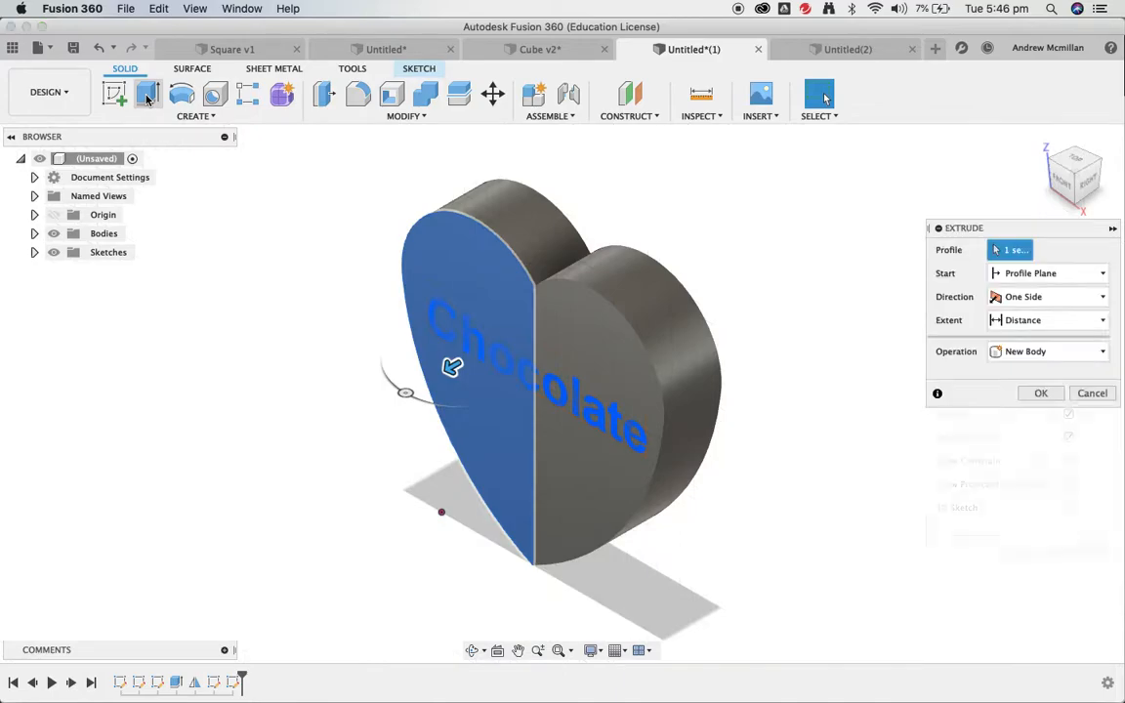
- Extrude only the Chocolate text profile by -2 mm so it cuts into the heart
click(524, 374)
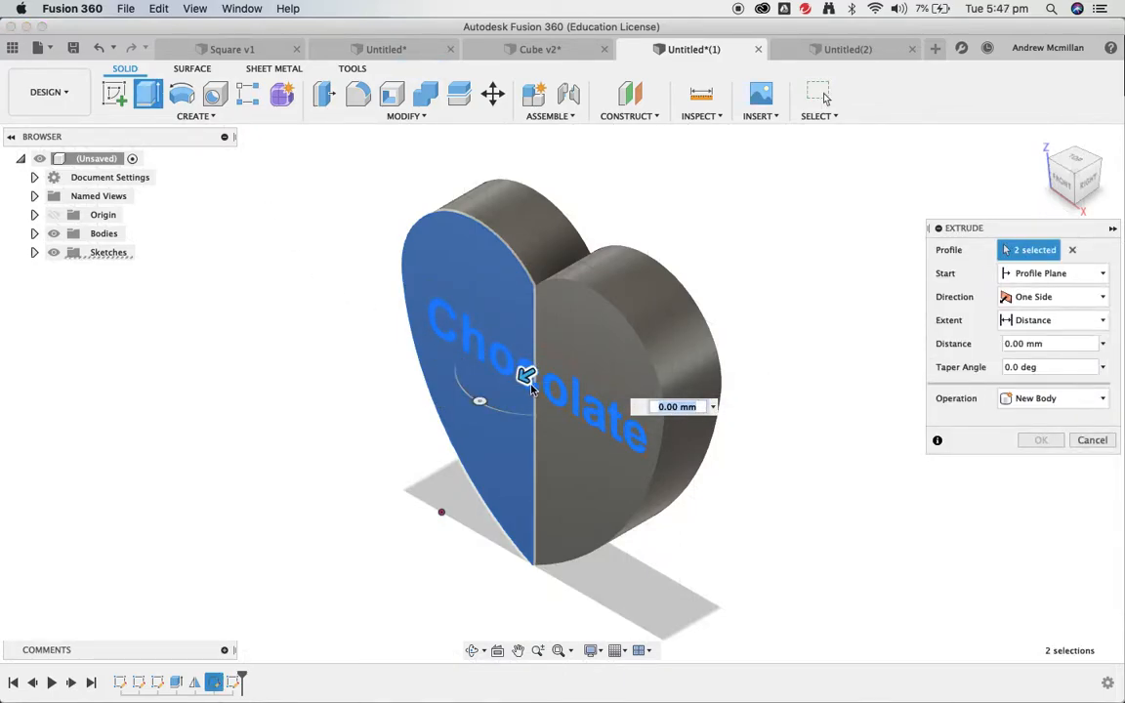
drag(524, 376, 525, 379)
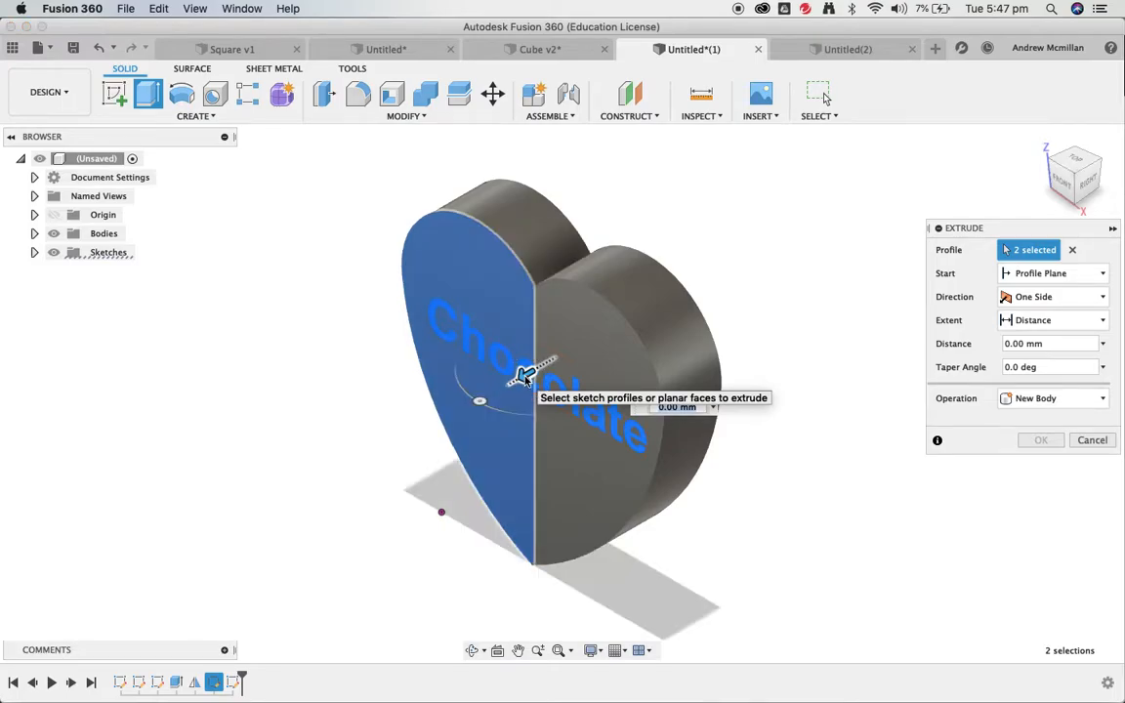
click(524, 372)
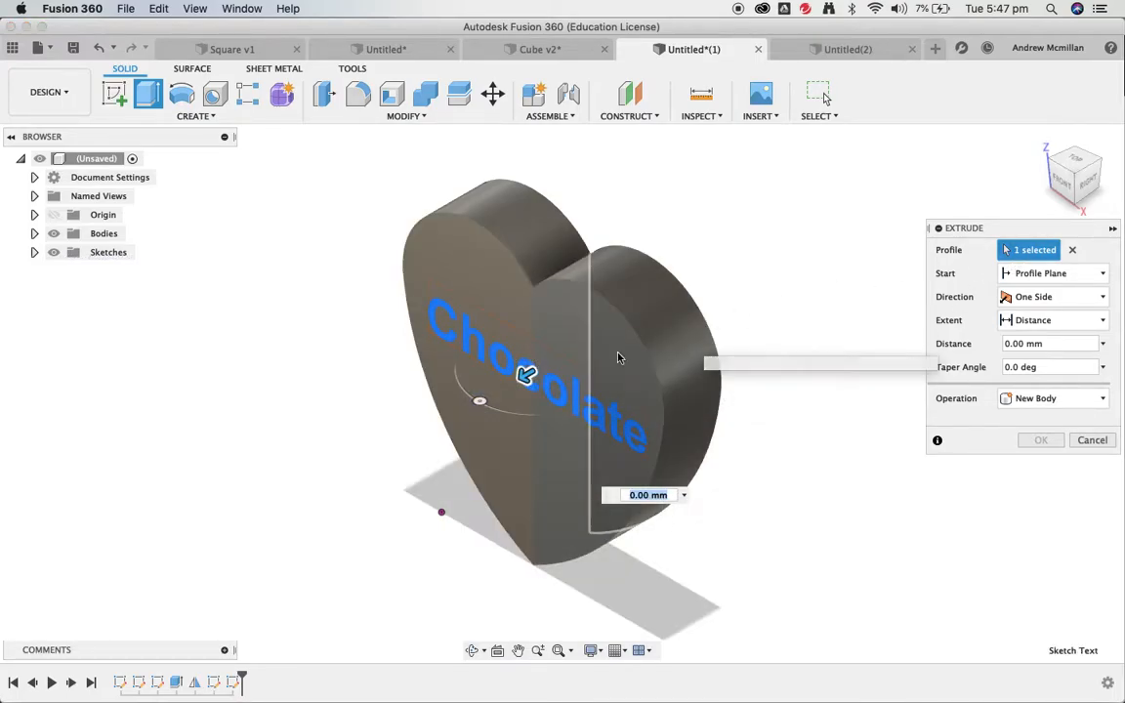
drag(524, 372, 338, 481)
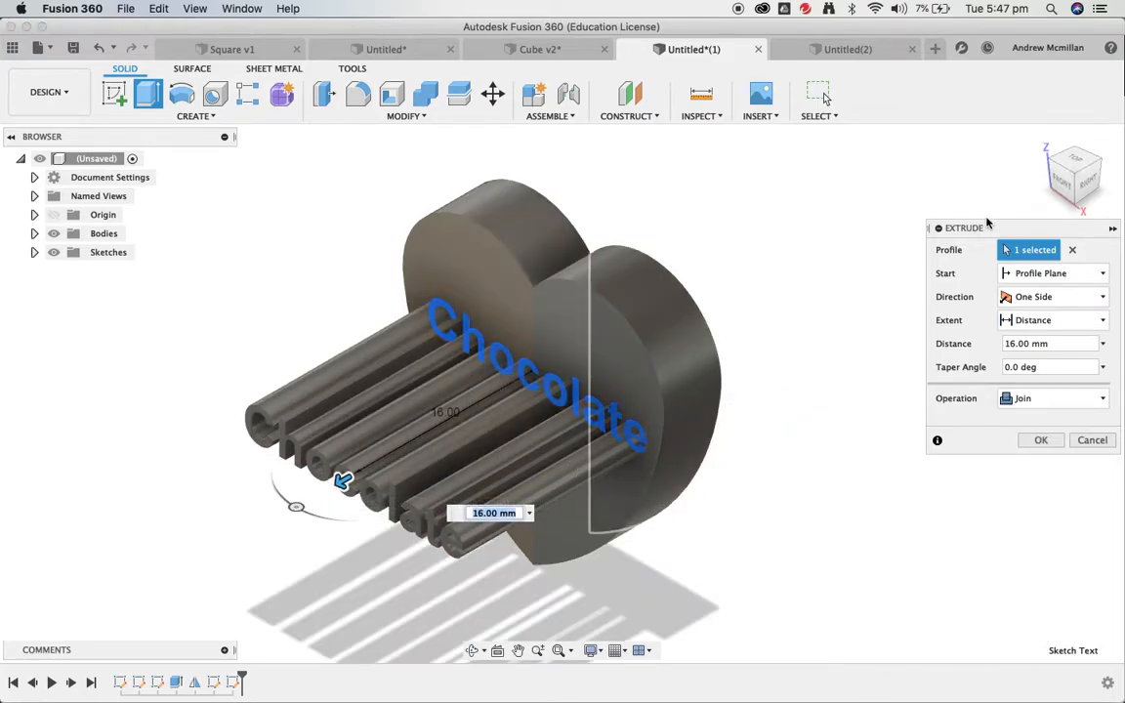
drag(1075, 179, 1123, 142)
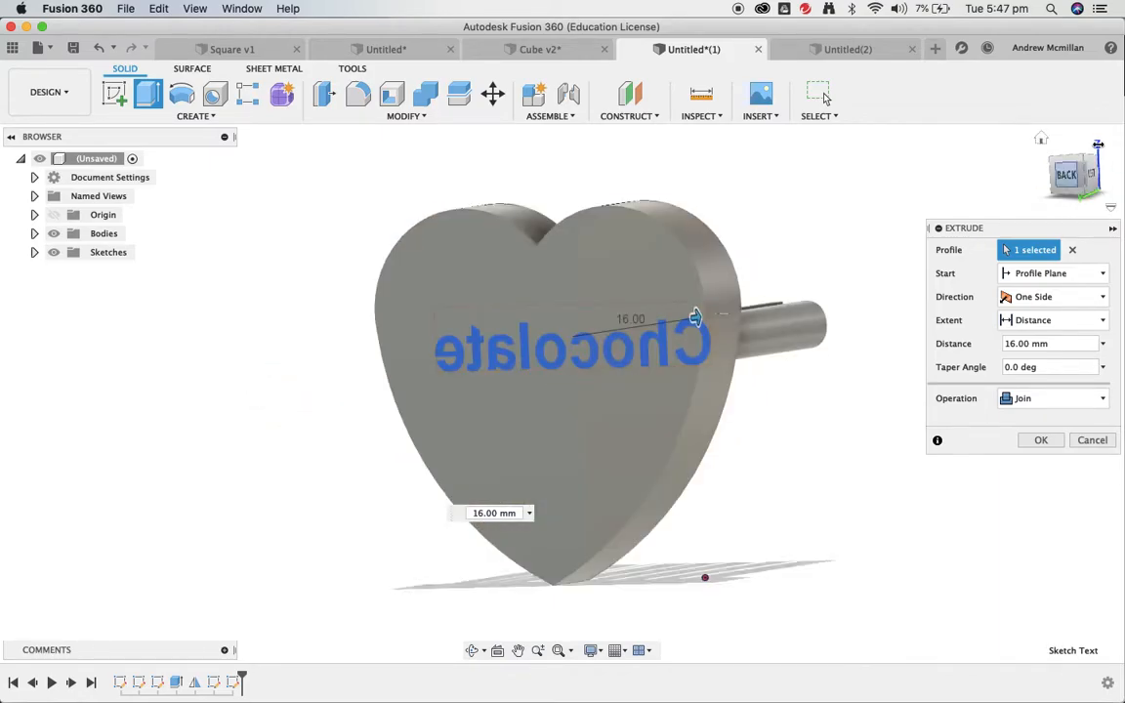
click(1041, 140)
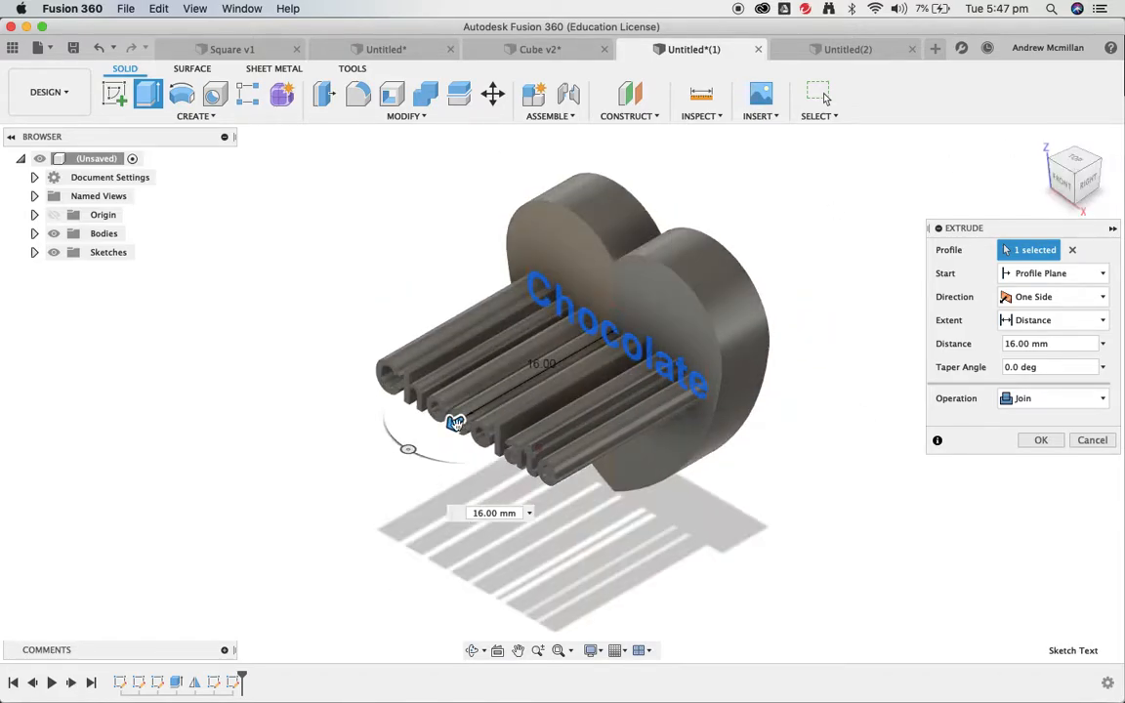
drag(577, 344, 584, 346)
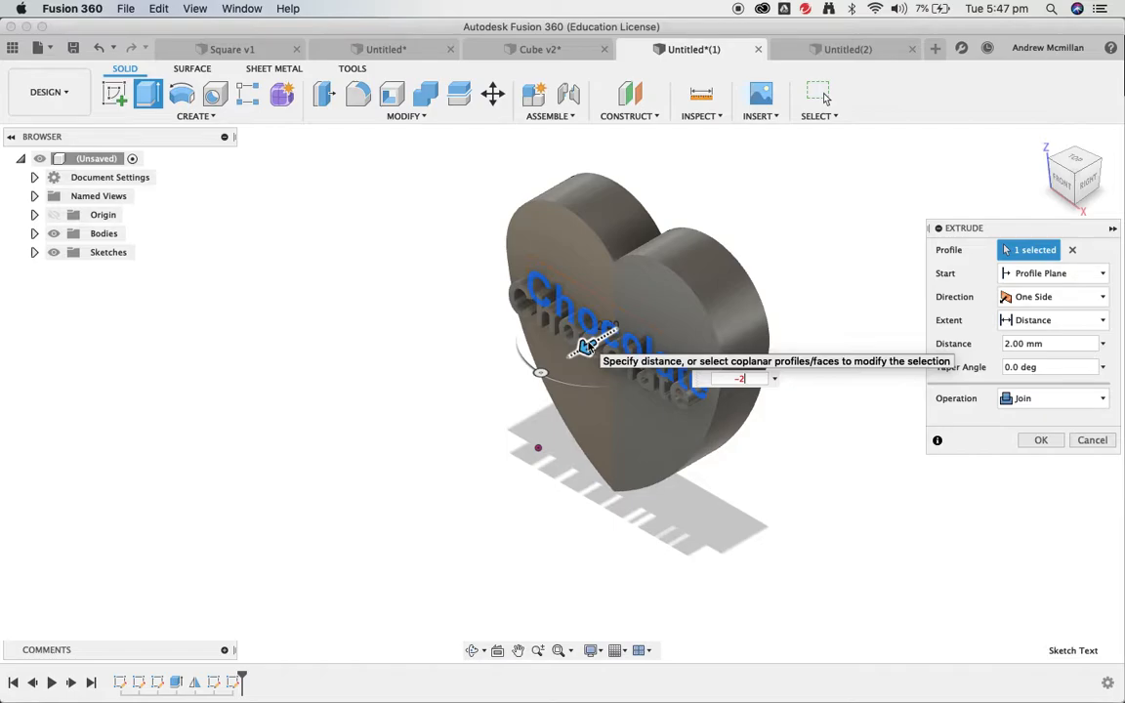
key(Return)
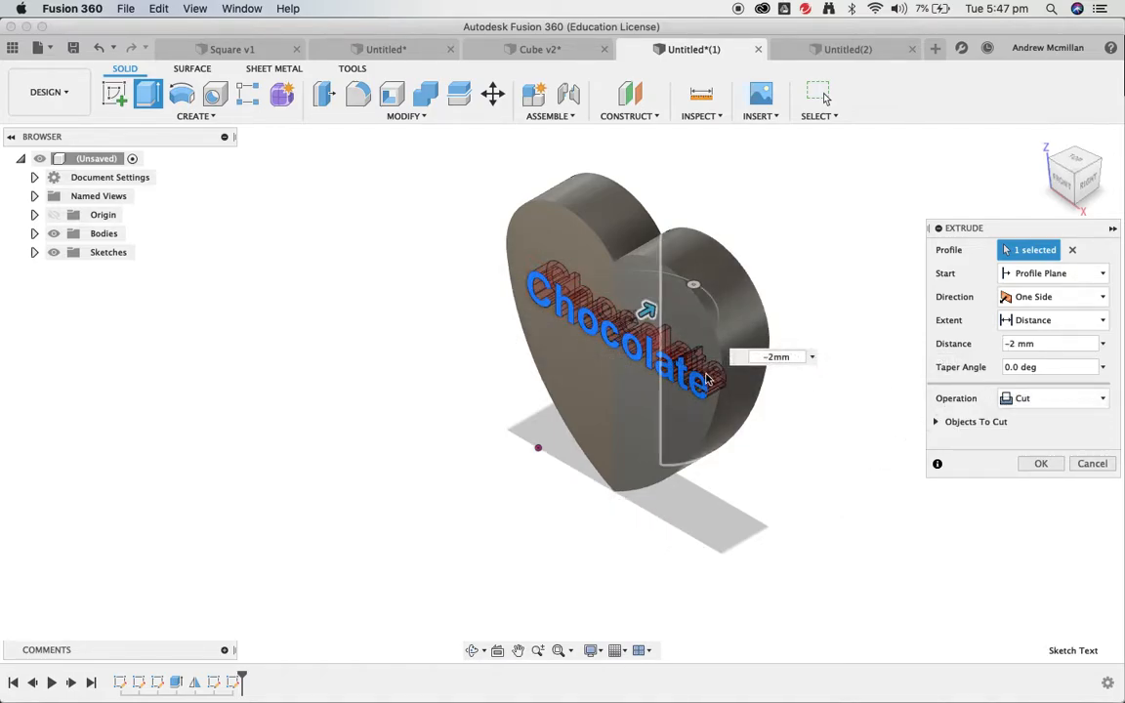
- Apply the 2 mm Chocolate engraving cut and return to the isometric home view
click(1041, 464)
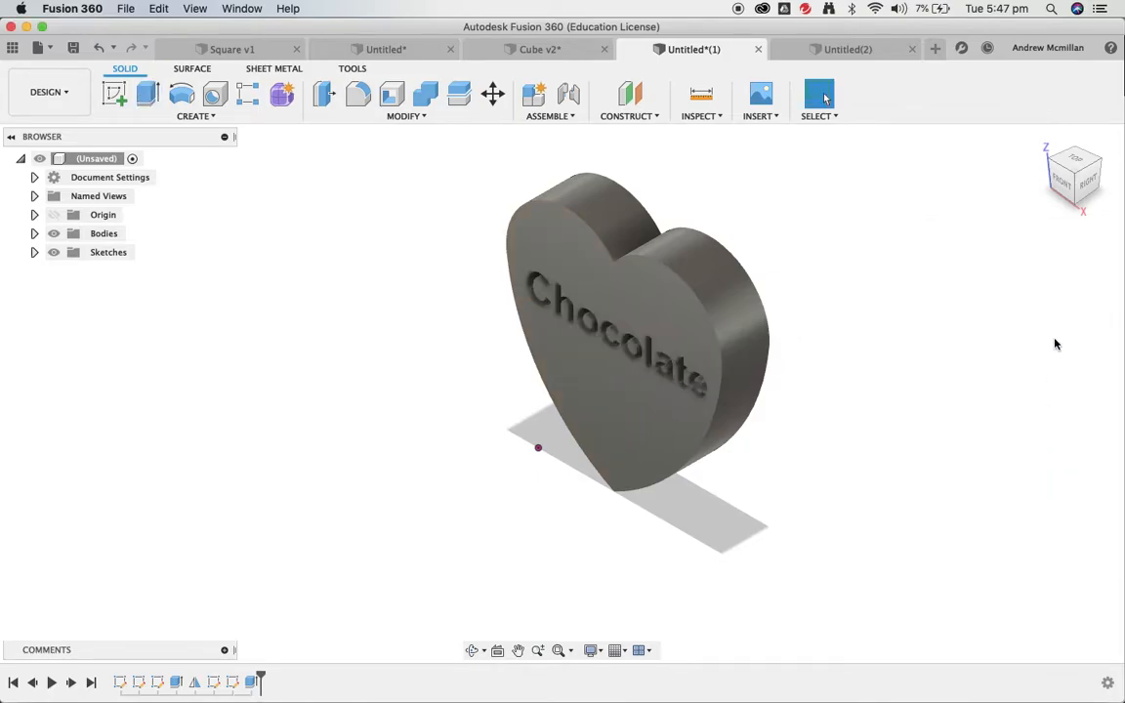
mouse_move(1085, 168)
shift+middle_down()
mouse_move(1096, 146)
mouse_move(1115, 154)
shift+middle_up()
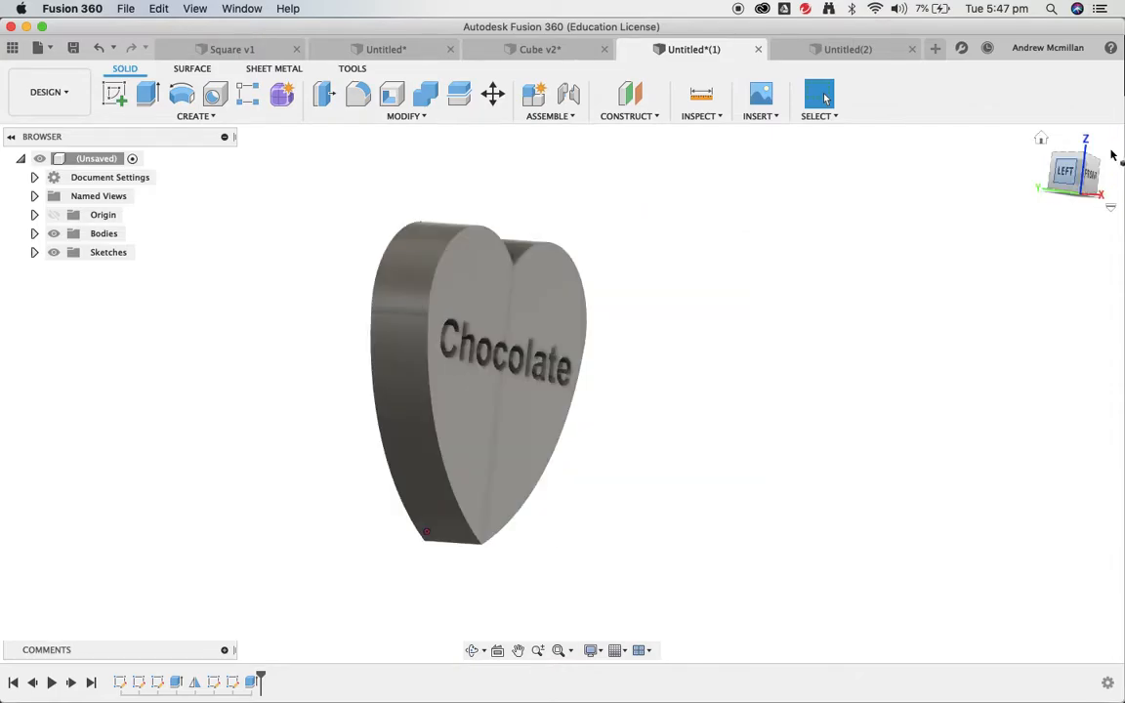
click(1041, 142)
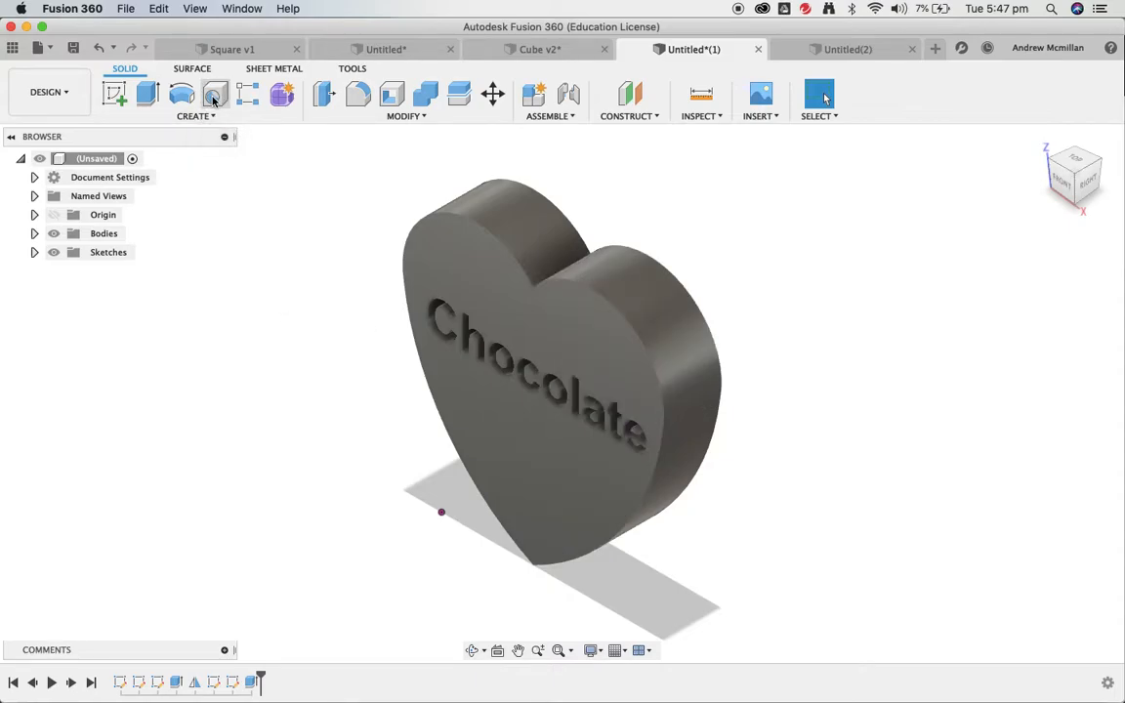
- Add a 3.00 mm hole through the heart's upper left lobe, then view the front face
click(474, 253)
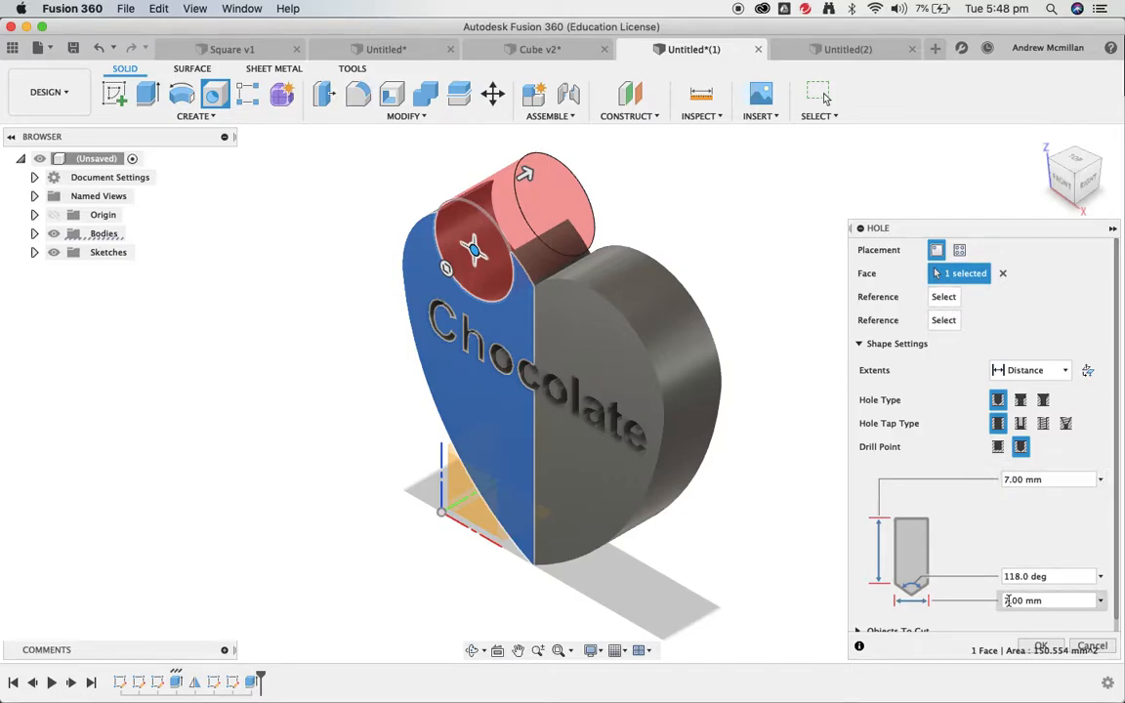
click(1100, 602)
click(1025, 620)
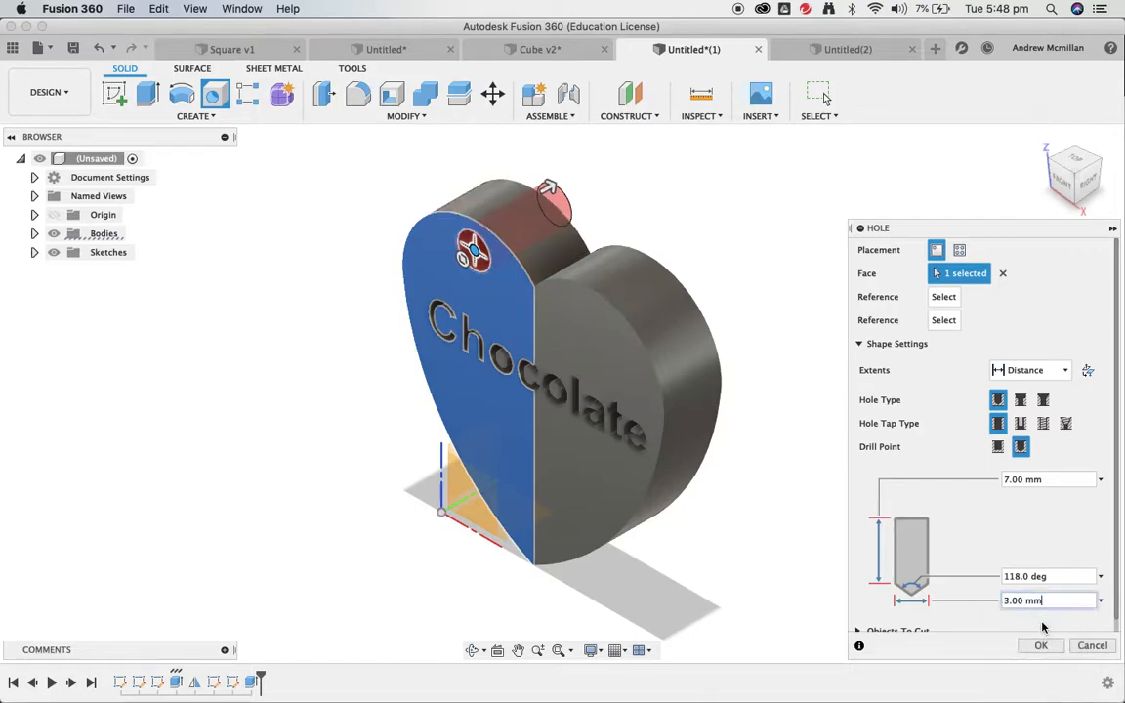
drag(476, 252, 460, 265)
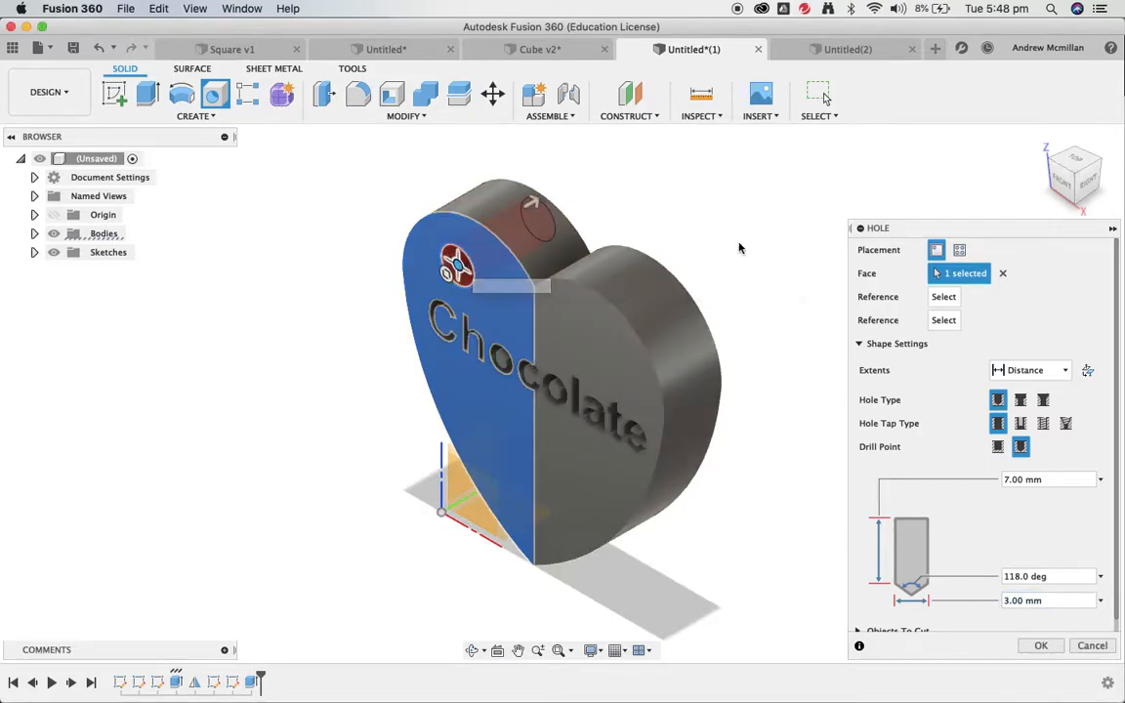
click(1057, 648)
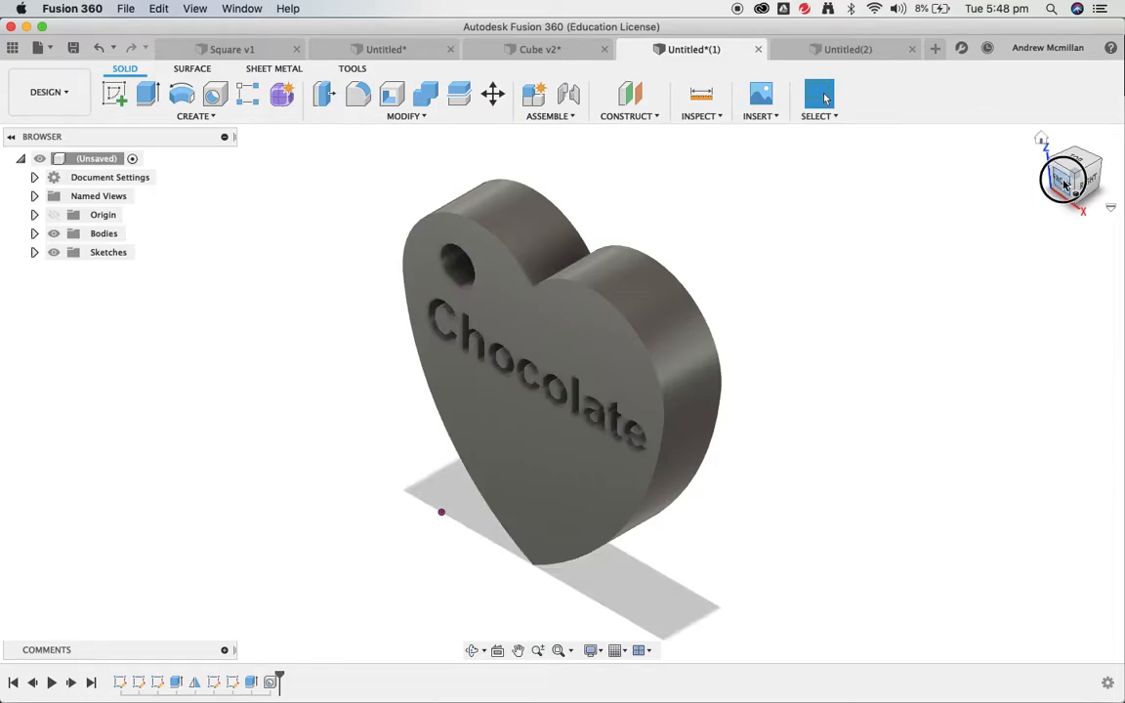
click(1072, 174)
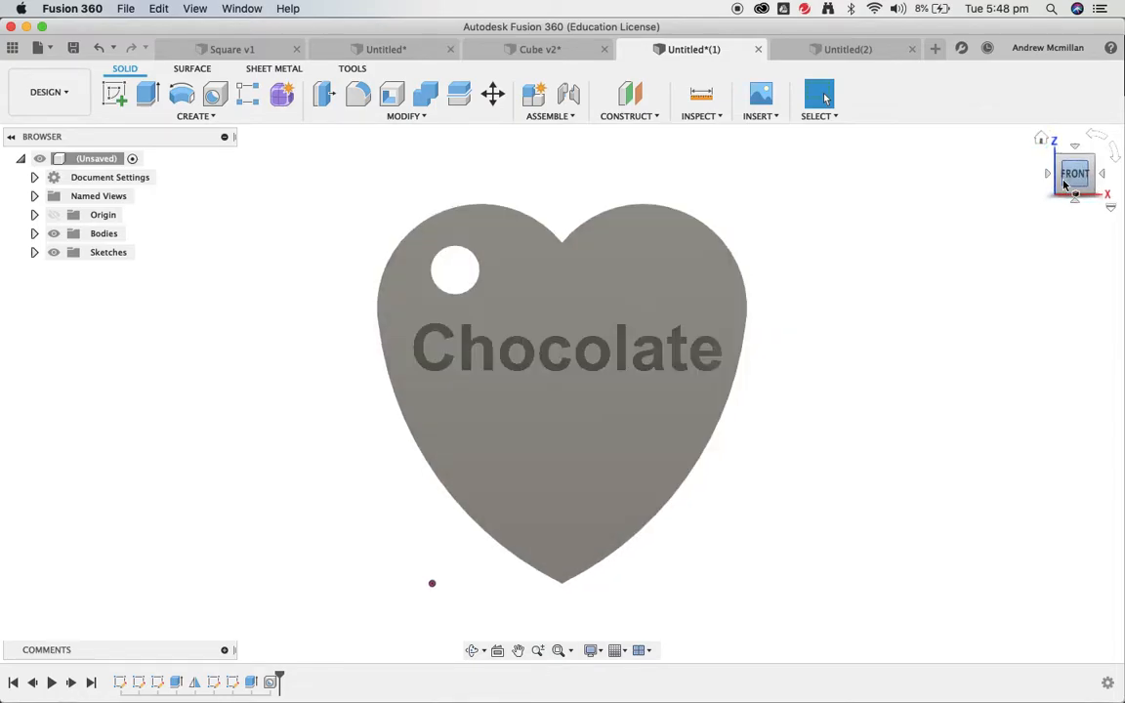